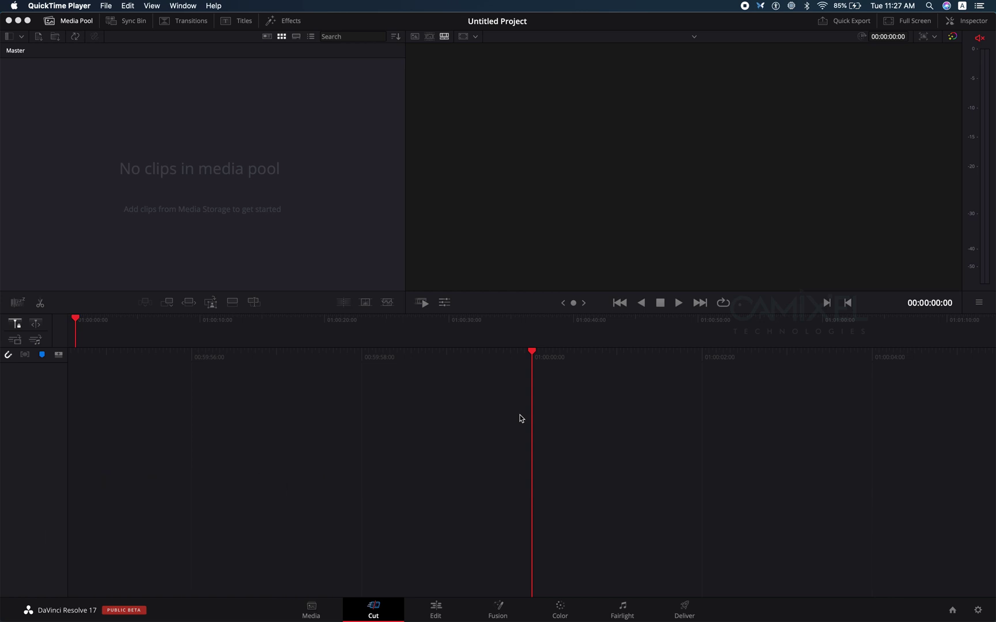
Bring the DaVinci Resolve Untitled Project window to the front, in place of QuickTime Player.
{"action": "left_click", "coordinate": [521, 418]}
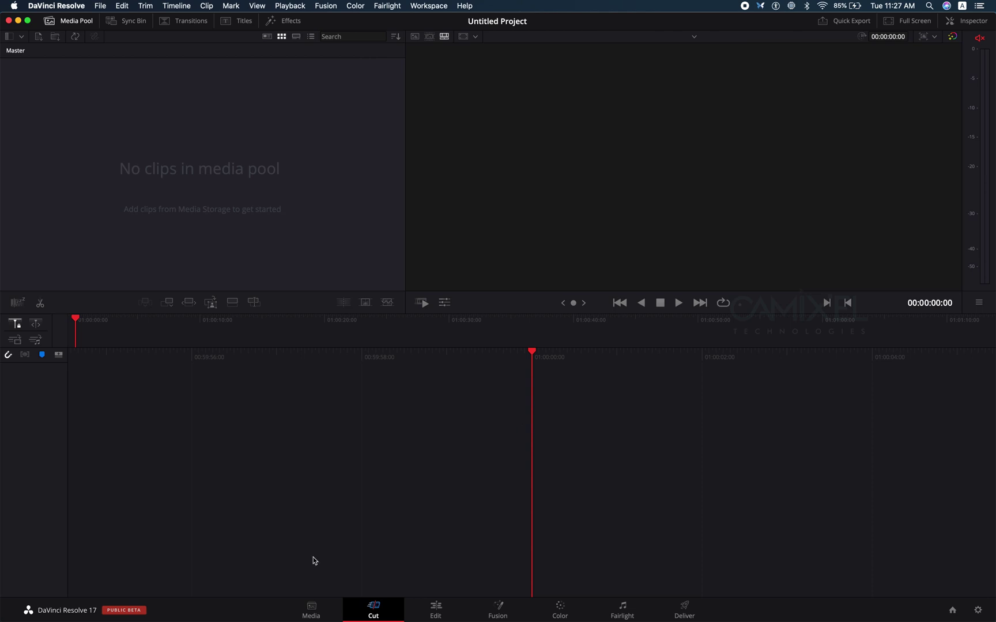
On the Media page, browse the LaCie drive to the KOCHI BMD DAY FOOTAGE CARD 1 folder.
{"action": "left_click", "coordinate": [312, 610]}
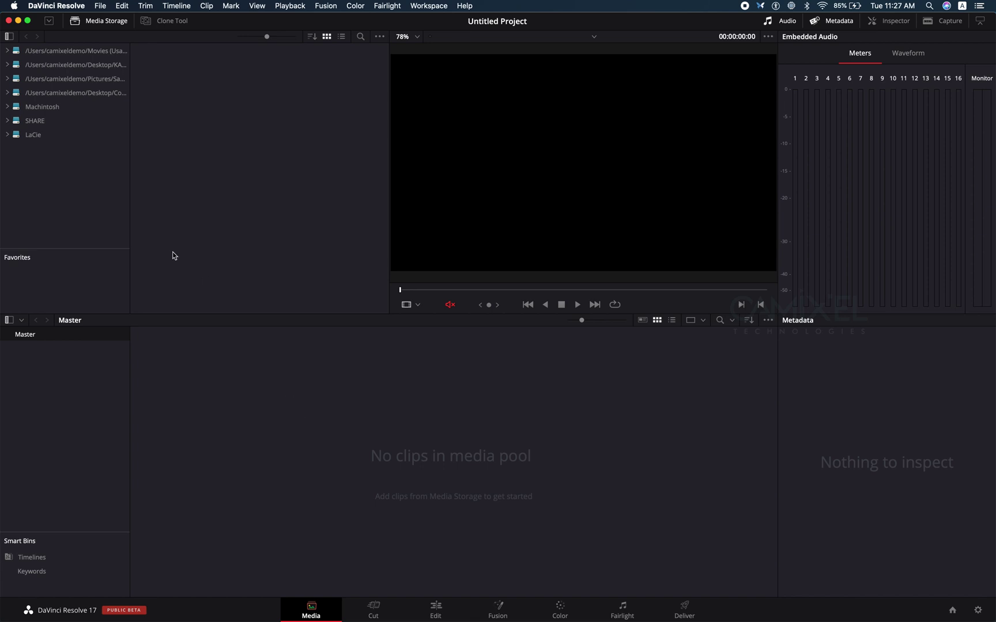
{"action": "left_click", "coordinate": [33, 136]}
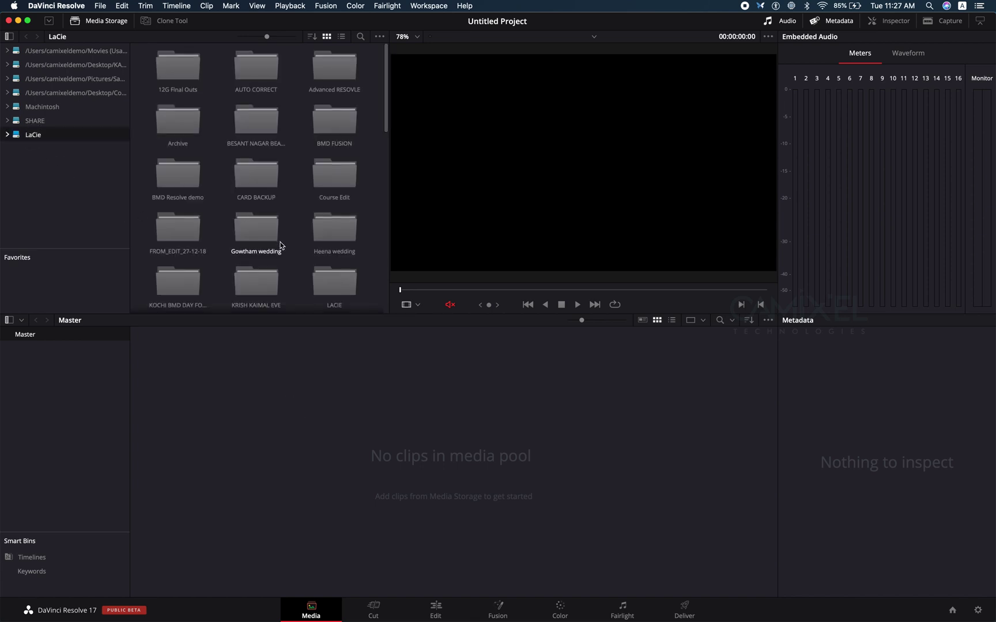
{"action": "scroll", "coordinate": [283, 242], "scroll_direction": "down", "scroll_amount": 5}
{"action": "double_click", "coordinate": [274, 186]}
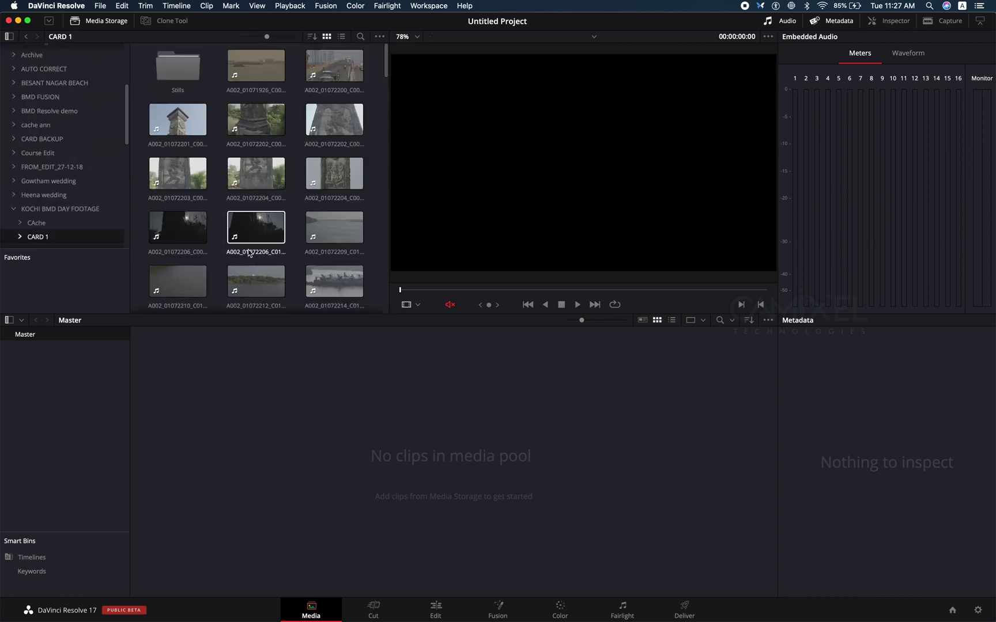
{"action": "left_click", "coordinate": [256, 227]}
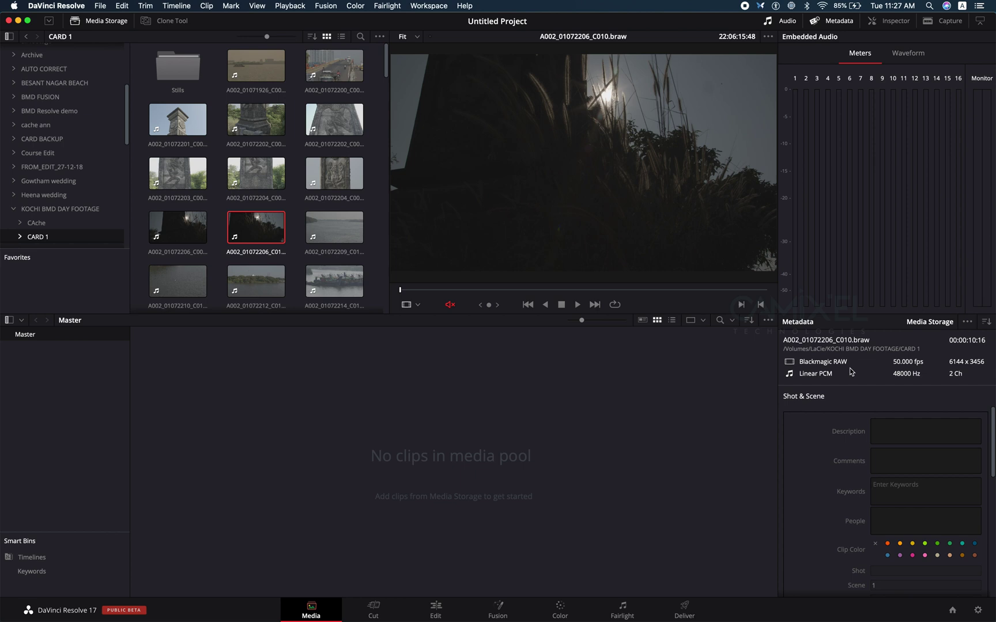
Preview clip A002_01072344_C091.braw in the viewer.
{"action": "scroll", "coordinate": [252, 257], "scroll_direction": "down", "scroll_amount": 10}
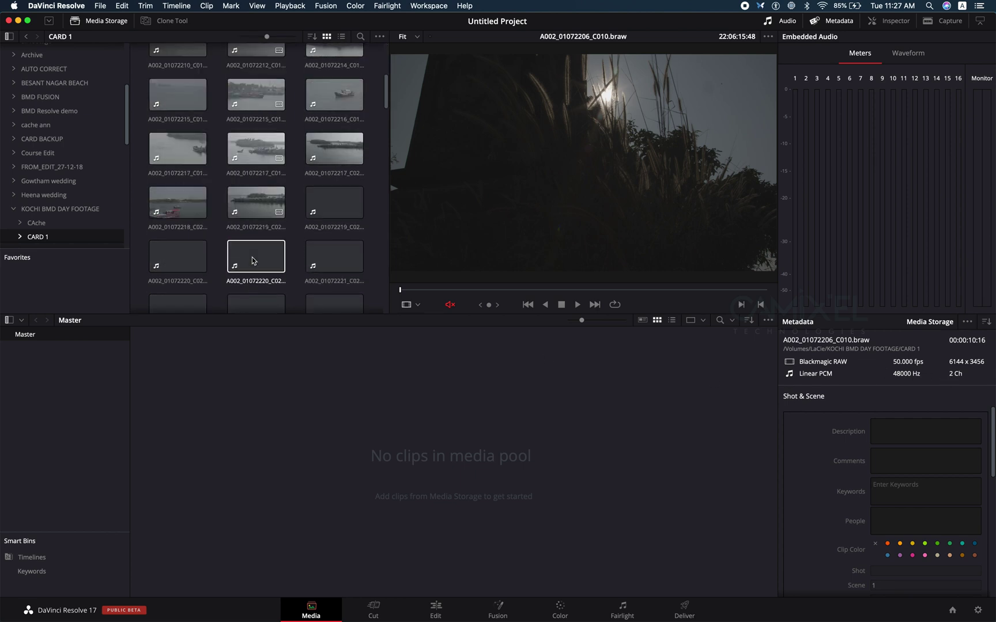
{"action": "scroll", "coordinate": [252, 260], "scroll_direction": "down", "scroll_amount": 10}
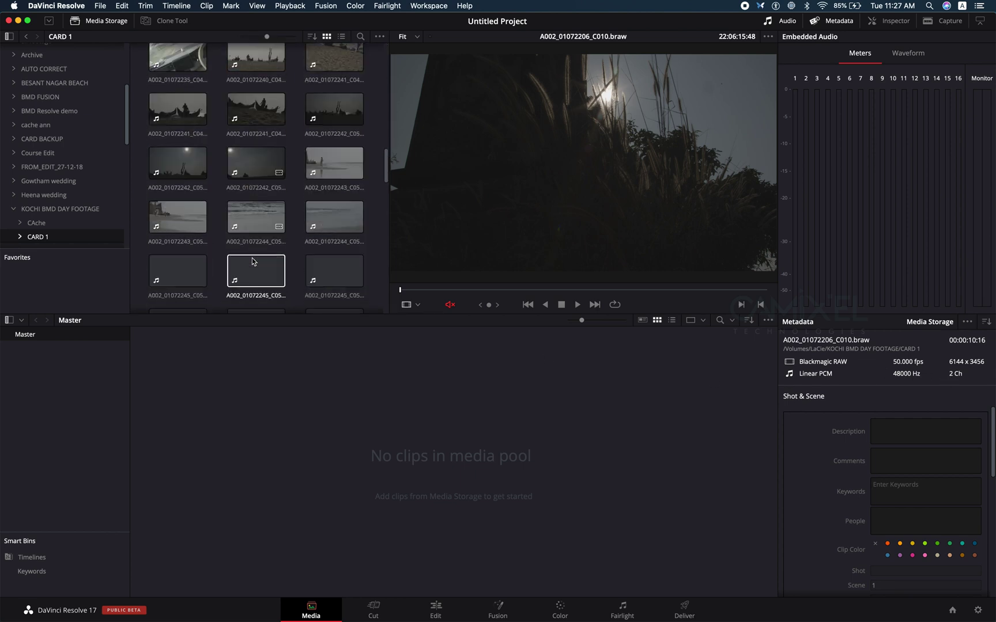
{"action": "scroll", "coordinate": [252, 257], "scroll_direction": "up", "scroll_amount": 5}
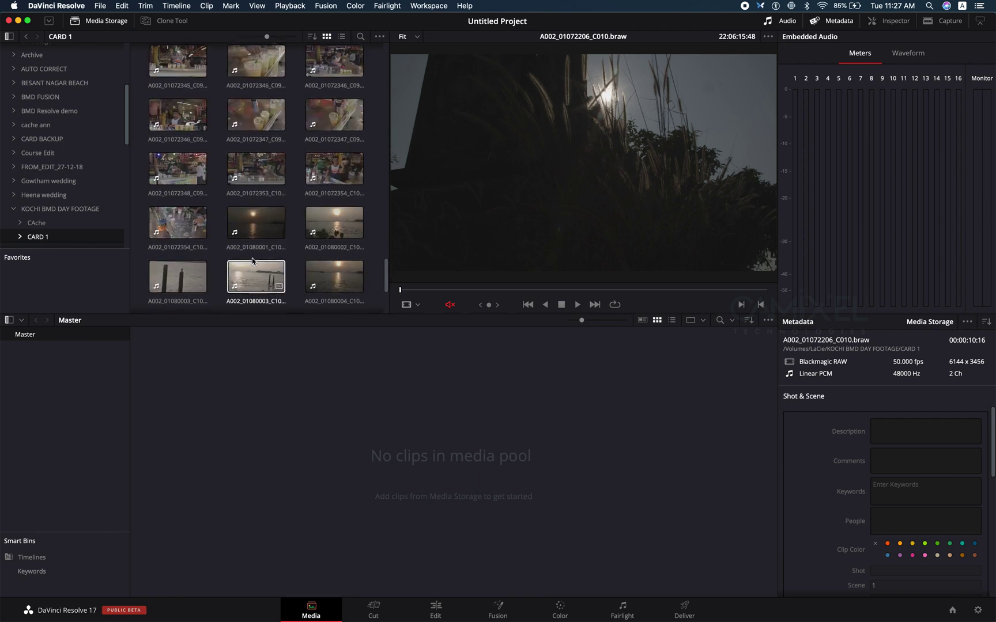
{"action": "scroll", "coordinate": [252, 258], "scroll_direction": "up", "scroll_amount": 2}
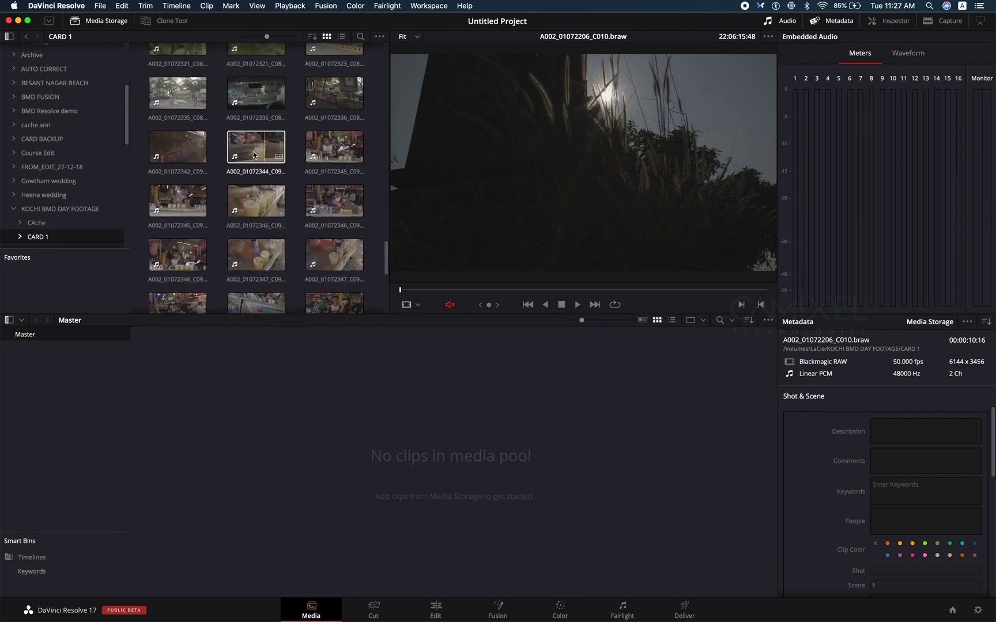
{"action": "left_click", "coordinate": [247, 153]}
{"action": "scroll", "coordinate": [246, 153], "scroll_direction": "down", "scroll_amount": 3}
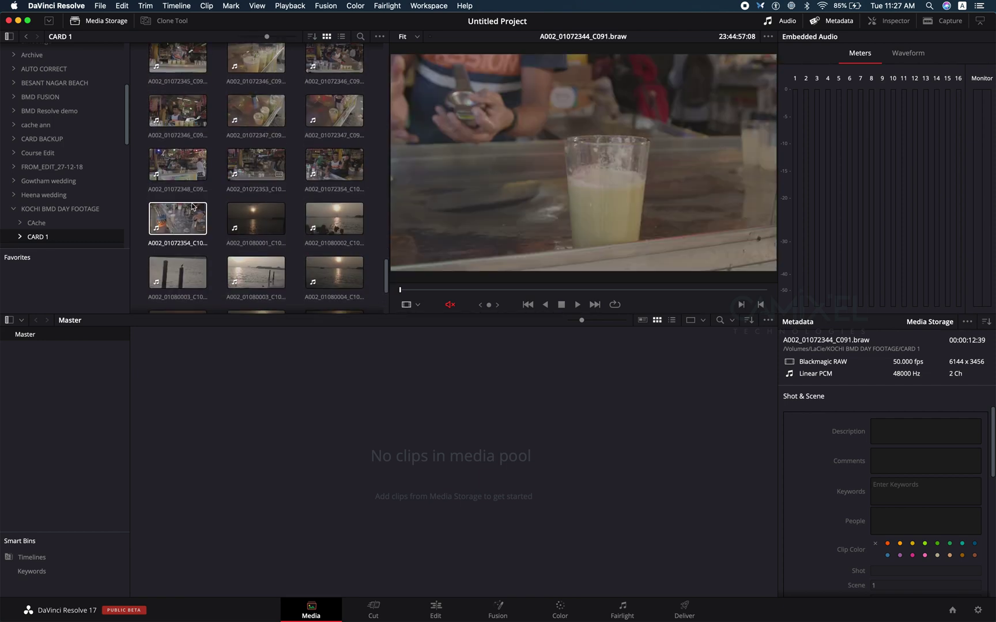
Select twelve CARD 1 clips and create a new bin named Clips under Master.
{"action": "left_click", "coordinate": [178, 219], "text": "shift"}
{"action": "right_click", "coordinate": [76, 426]}
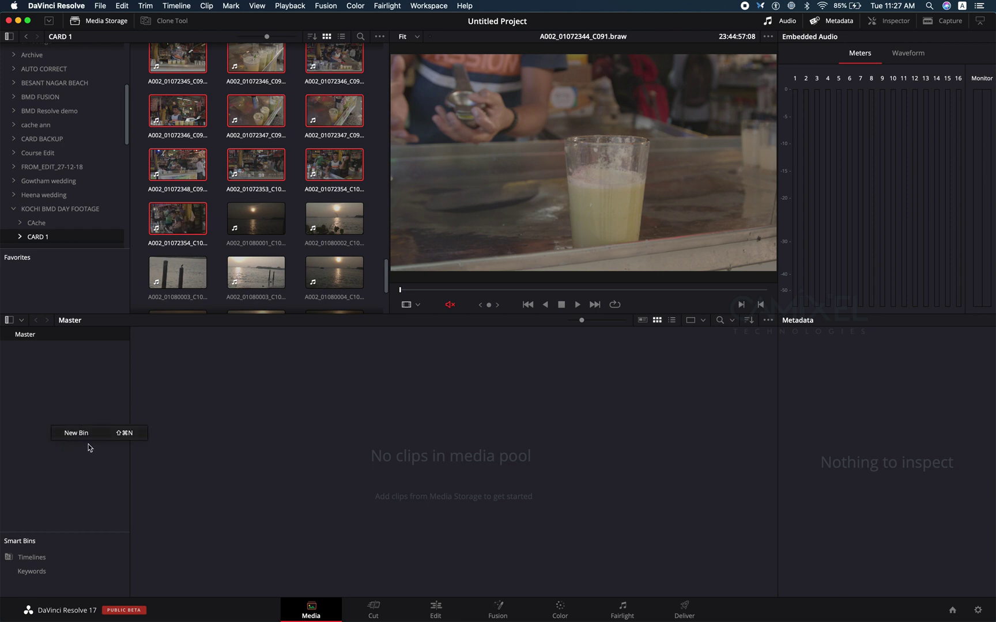
{"action": "left_click", "coordinate": [88, 445]}
{"action": "type", "text": "Clips"}
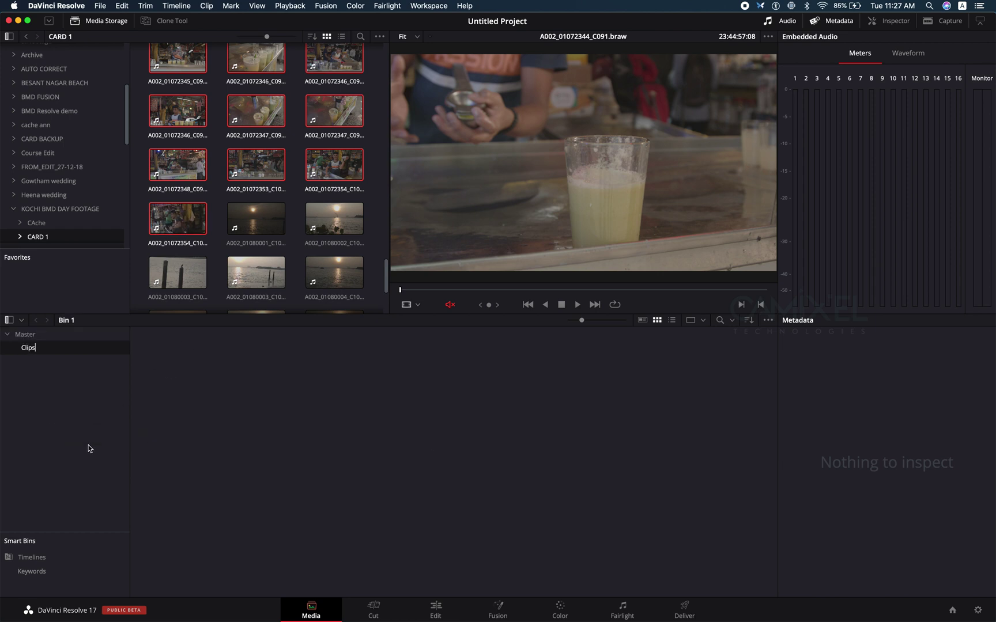
{"action": "key", "text": "Return"}
Import the selected clips into the Clips bin, keeping the project frame rate unchanged.
{"action": "left_click_drag", "start_coordinate": [178, 219], "coordinate": [232, 360]}
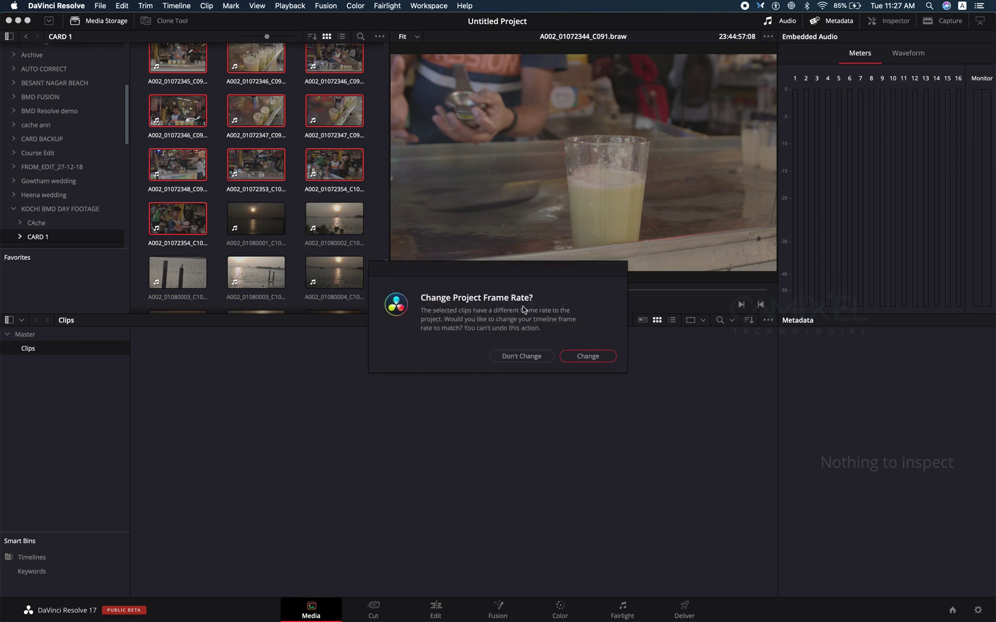
{"action": "left_click_drag", "start_coordinate": [513, 275], "coordinate": [514, 273]}
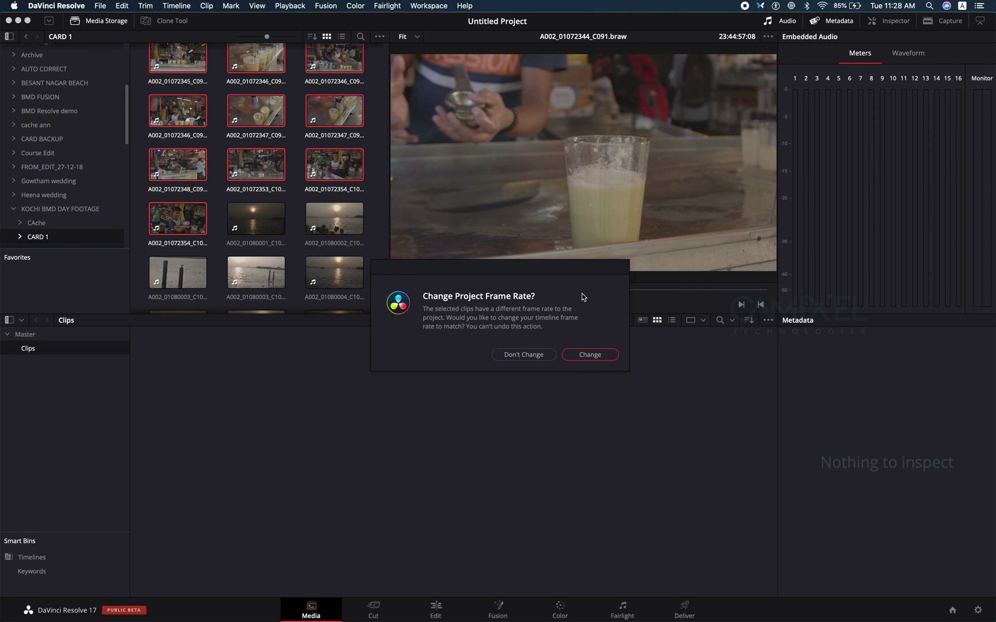
{"action": "left_click", "coordinate": [529, 355]}
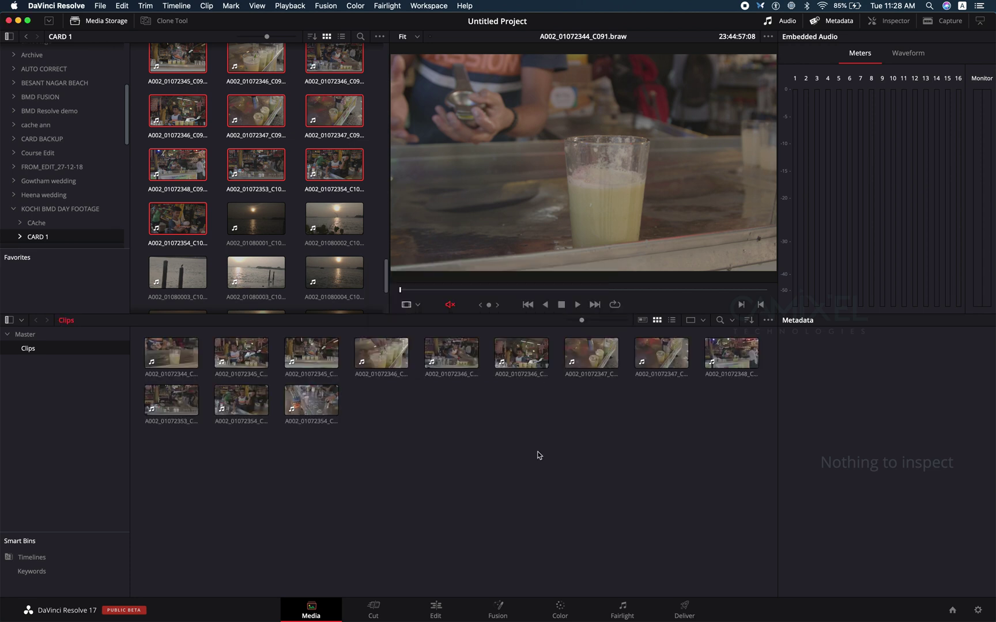
Play part of clip A002_01072345_C093 from the Clips bin, then stop playback.
{"action": "left_click", "coordinate": [241, 352]}
{"action": "left_click", "coordinate": [306, 363]}
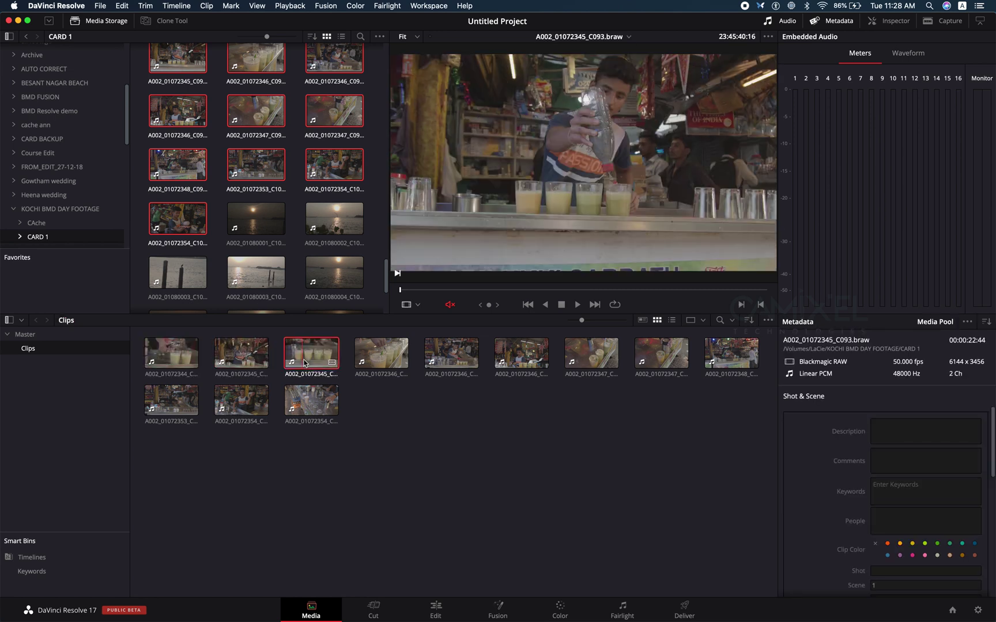
{"action": "key", "text": "space"}
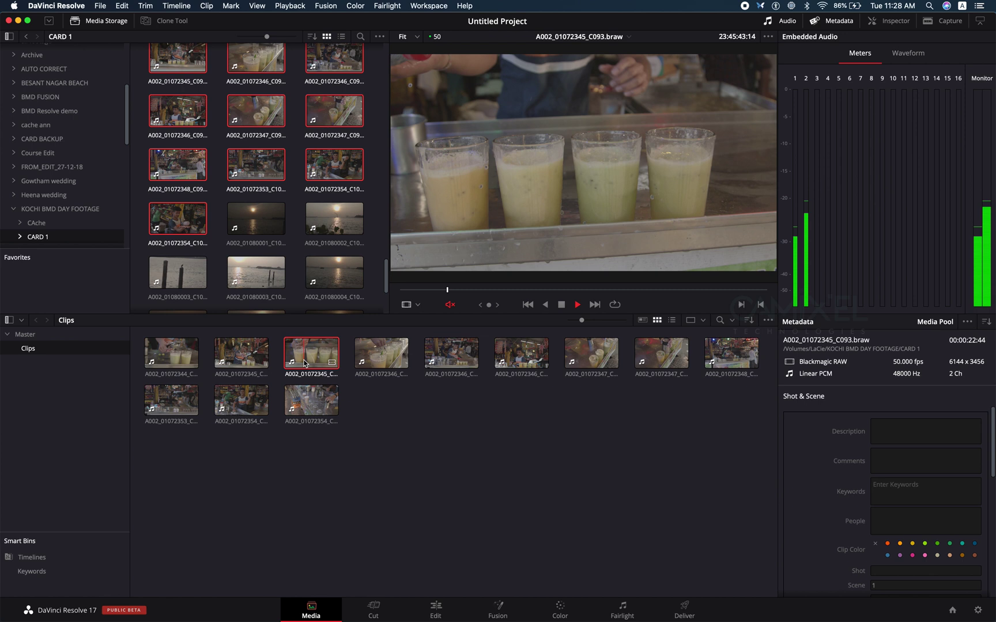
{"action": "key", "text": "space"}
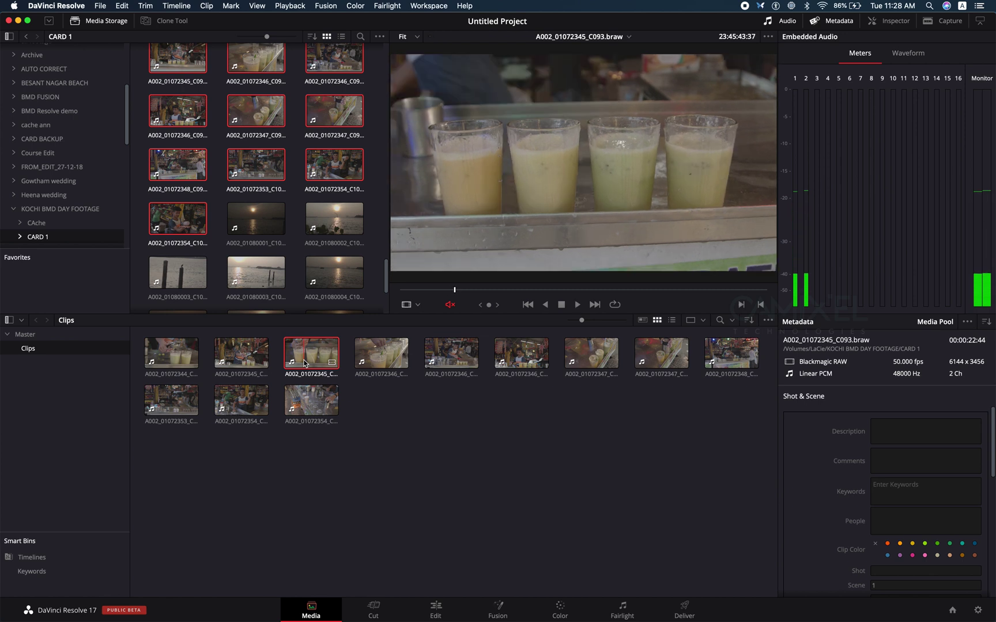
Clear all clip selections in the Clips bin and the storage browser.
{"action": "left_click_drag", "start_coordinate": [166, 471], "coordinate": [710, 356]}
{"action": "left_click", "coordinate": [685, 436]}
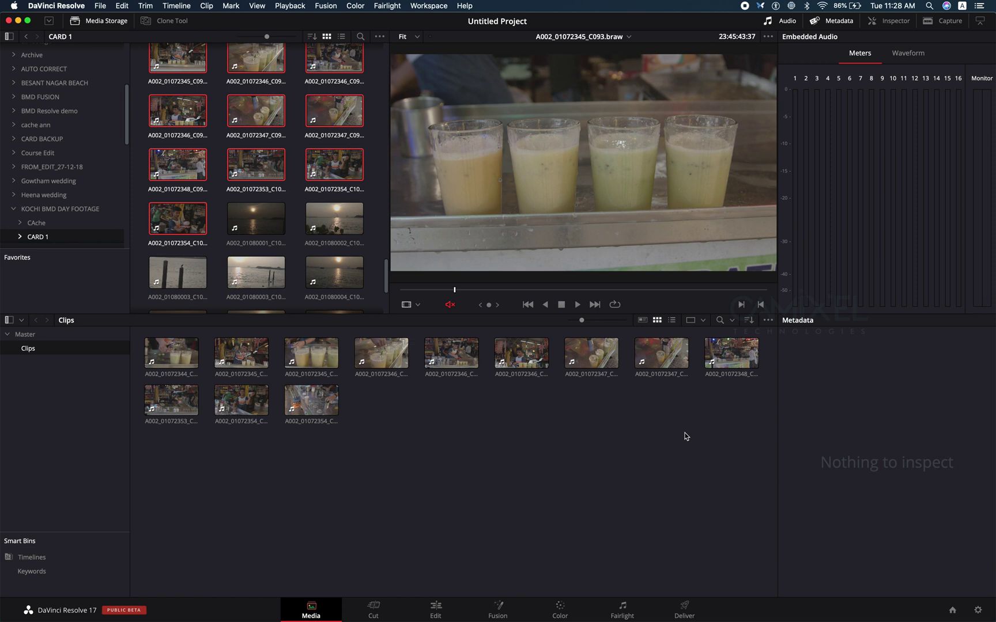
{"action": "left_click", "coordinate": [382, 218]}
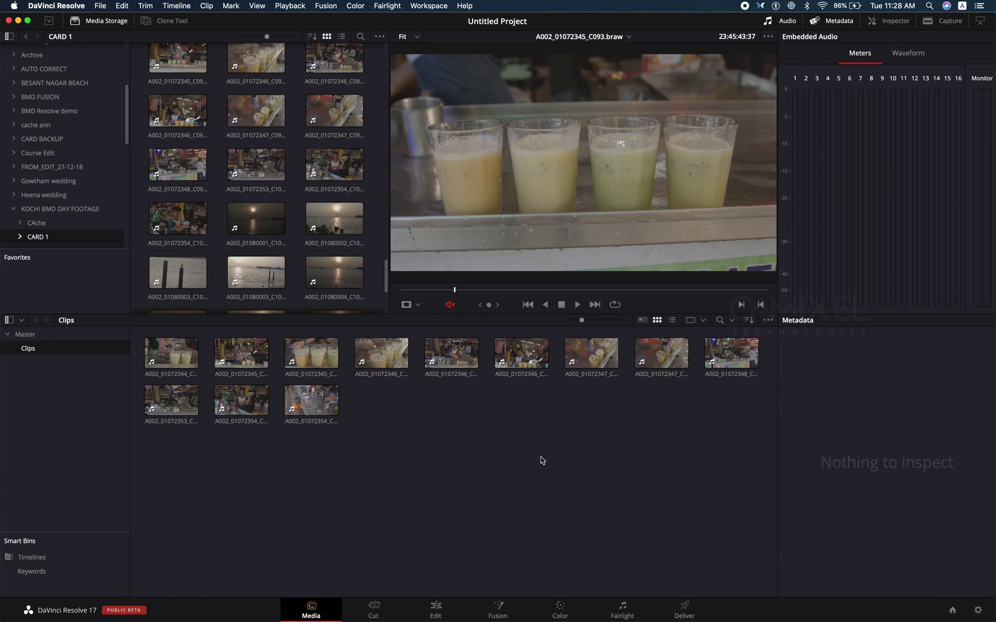
In Project Settings, set the proxy media resolution to One-Eighth.
{"action": "left_click", "coordinate": [980, 612]}
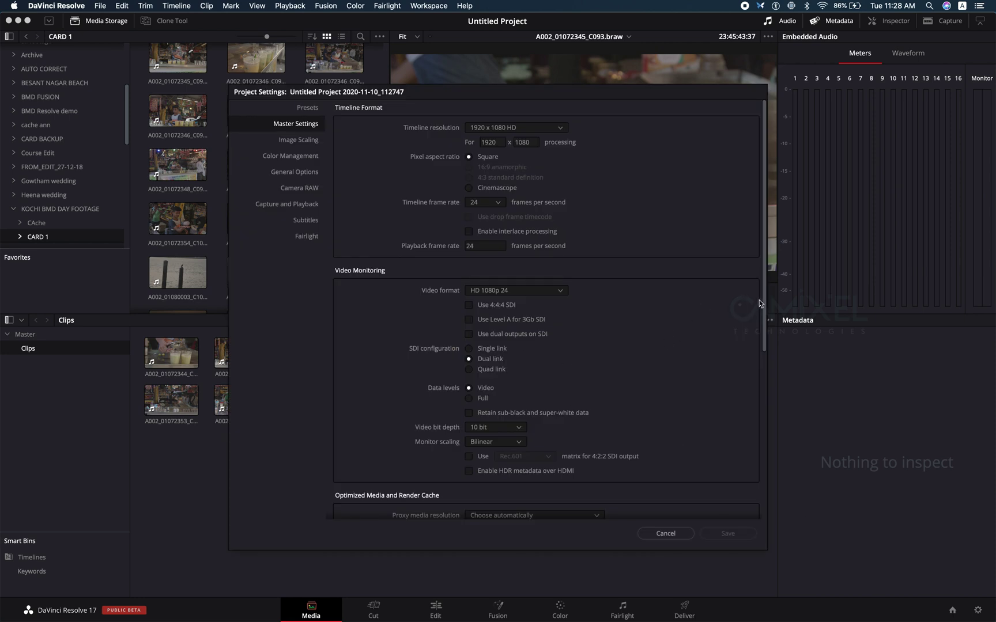
{"action": "left_click_drag", "start_coordinate": [761, 304], "coordinate": [765, 425]}
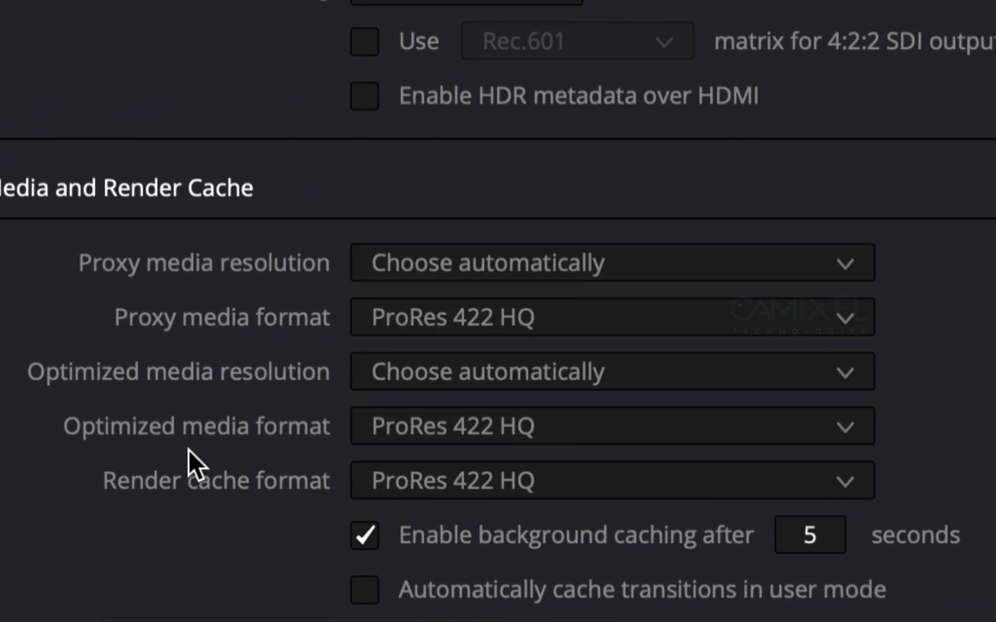
{"action": "left_click", "coordinate": [480, 267]}
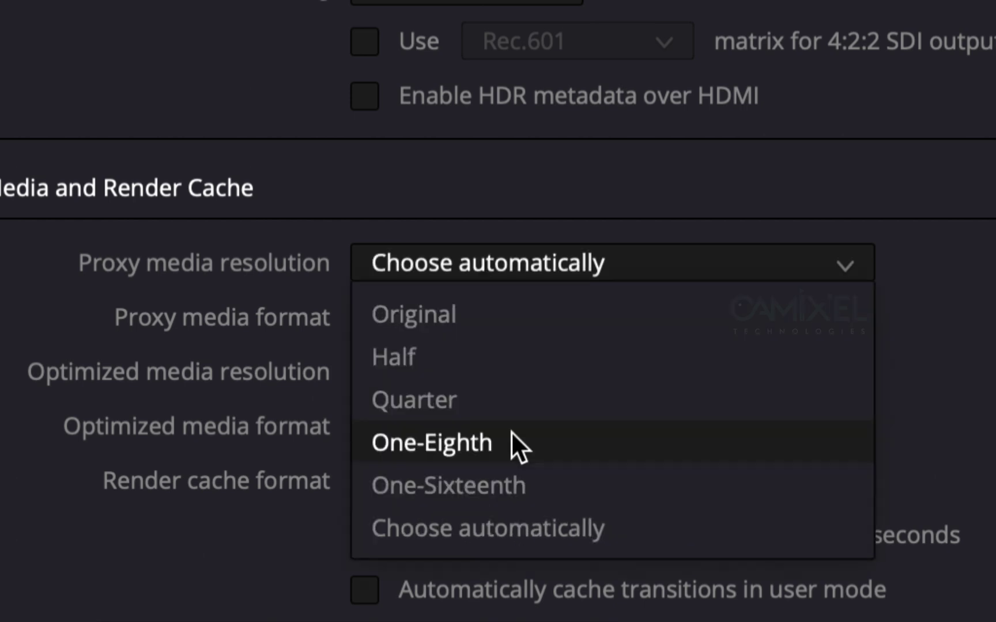
{"action": "left_click", "coordinate": [510, 431]}
{"action": "left_click", "coordinate": [517, 267]}
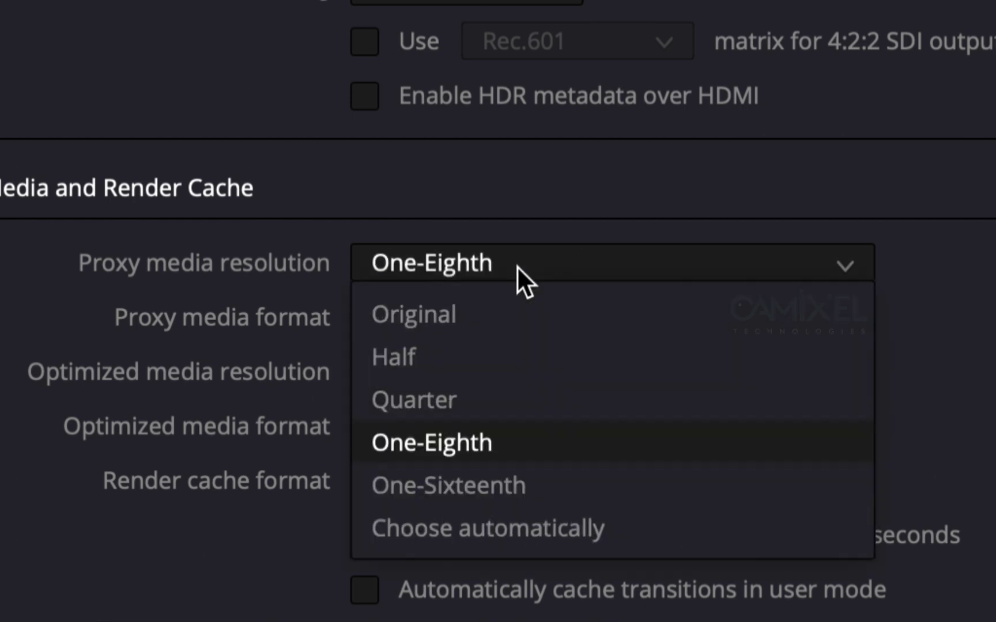
{"action": "left_click", "coordinate": [517, 266]}
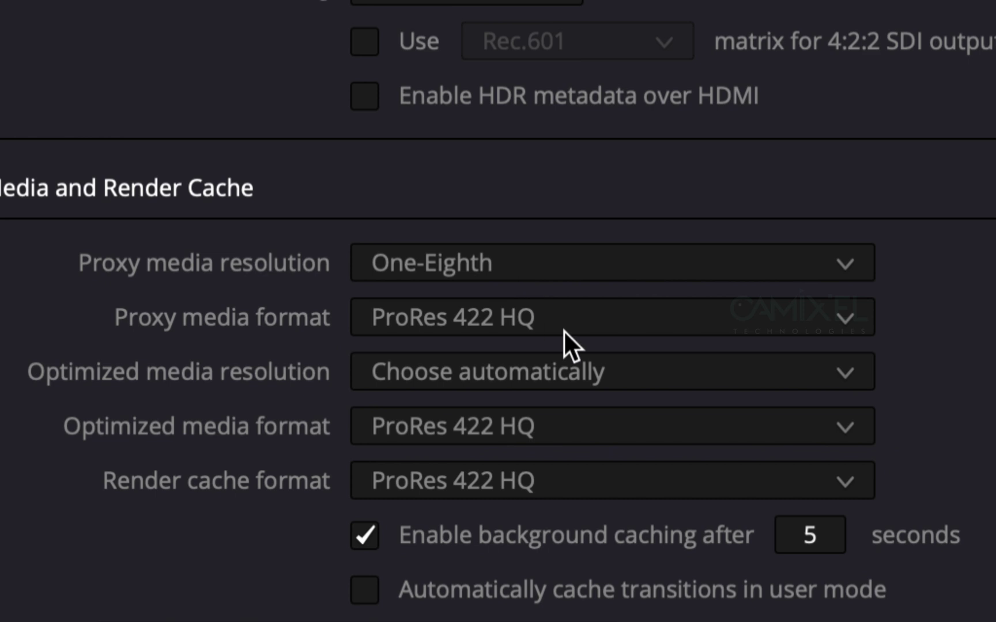
Set the proxy media format to ProRes 422 Proxy.
{"action": "left_click", "coordinate": [501, 331]}
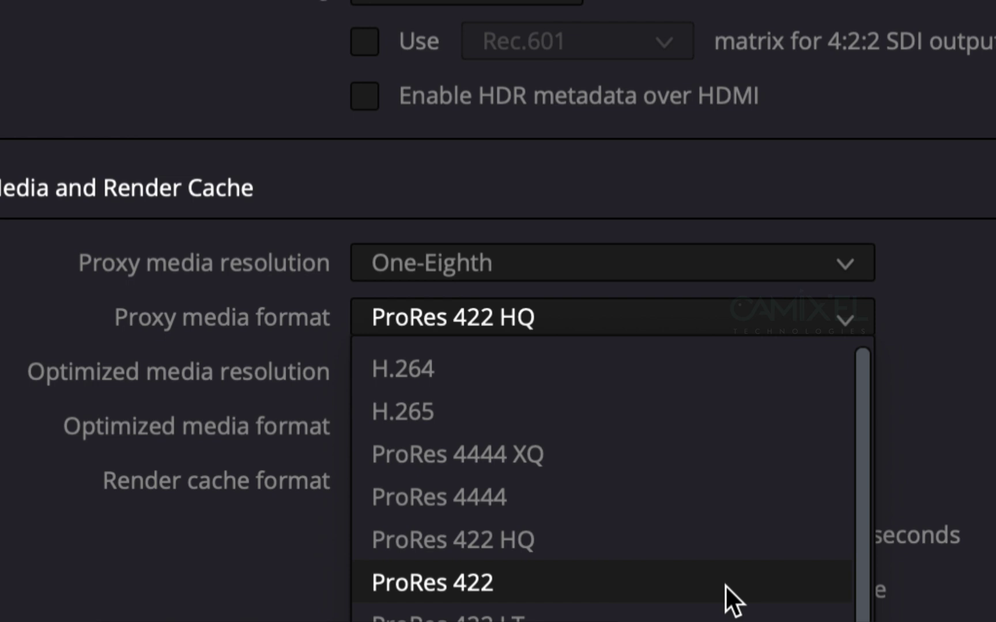
{"action": "scroll", "coordinate": [618, 515], "scroll_direction": "down", "scroll_amount": 3}
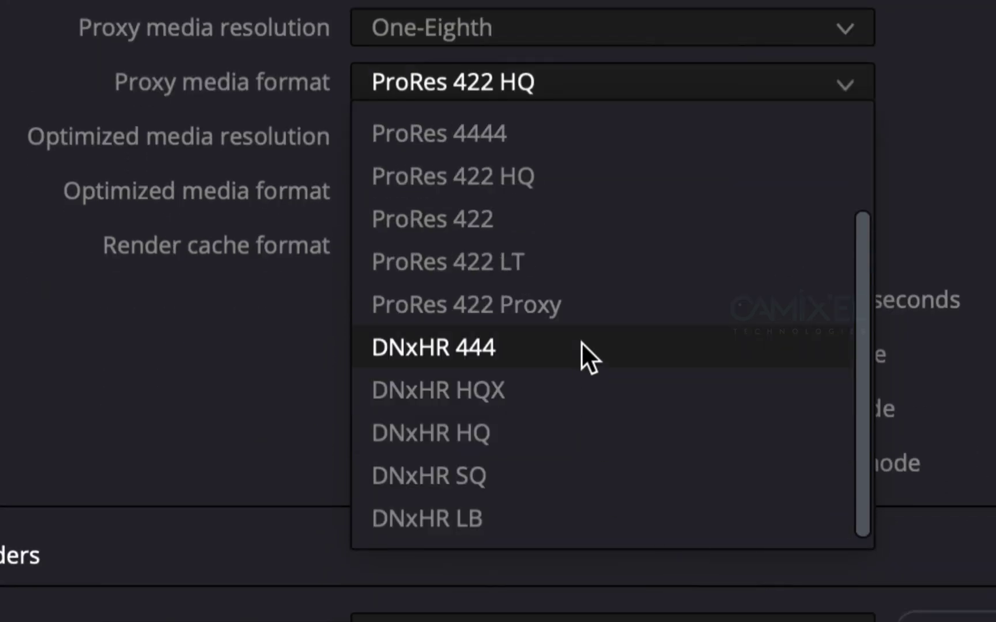
{"action": "left_click", "coordinate": [596, 311]}
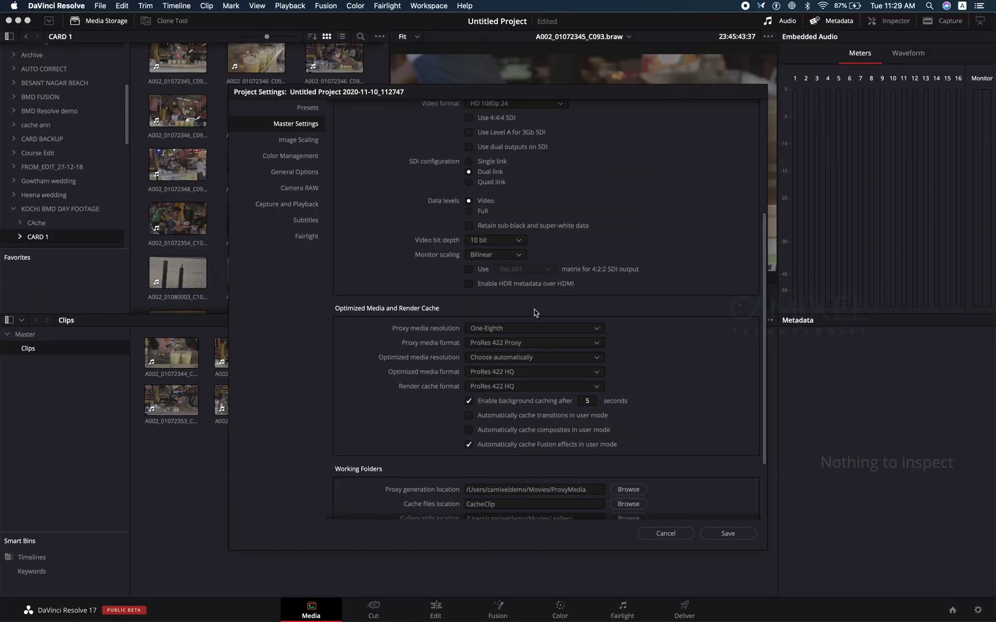
Point proxy generation to a new 'Proxy Media Test' folder created inside Resolve 17.
{"action": "scroll", "coordinate": [410, 410], "scroll_direction": "down", "scroll_amount": 5}
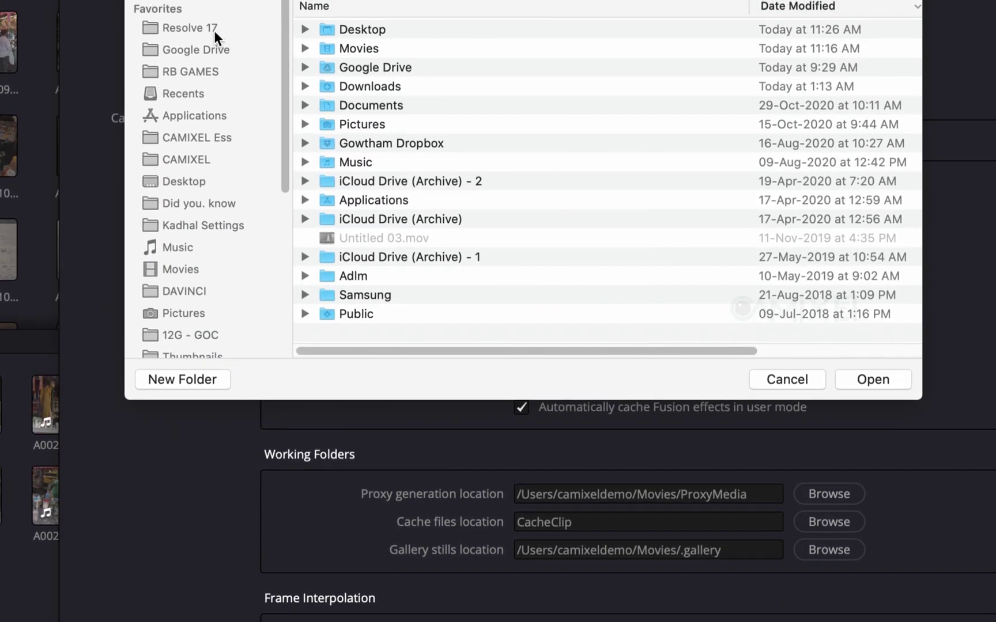
{"action": "left_click", "coordinate": [213, 30]}
{"action": "left_click", "coordinate": [211, 386]}
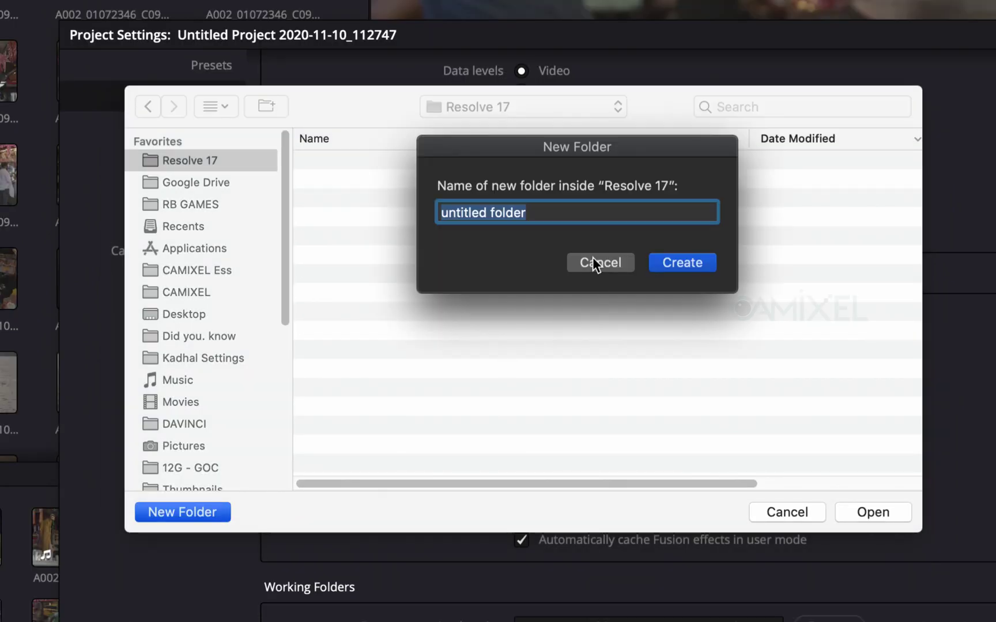
{"action": "key", "text": "BackSpace"}
{"action": "type", "text": "P"}
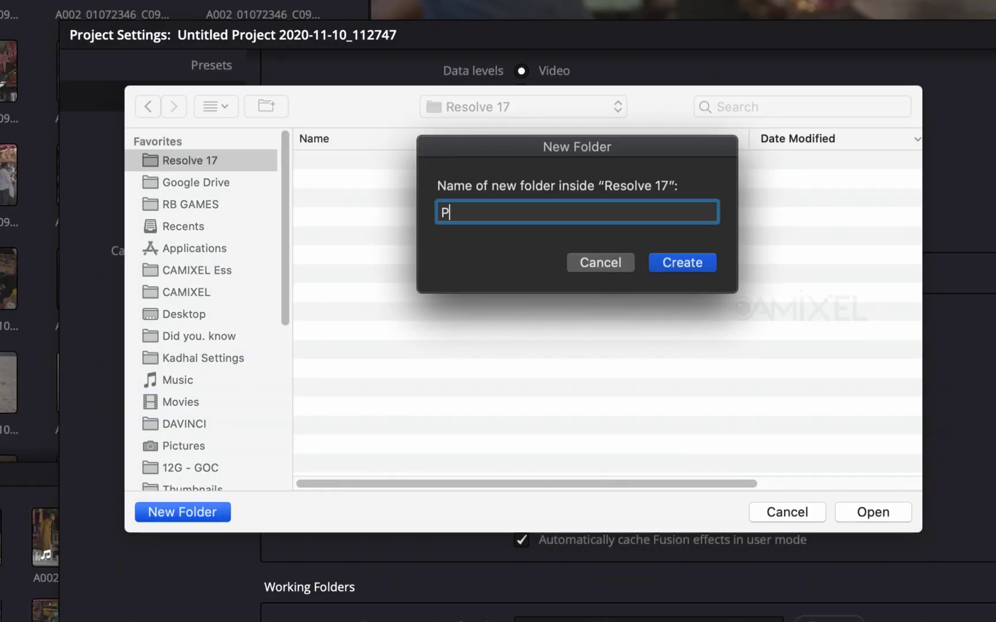
{"action": "type", "text": "roxy "}
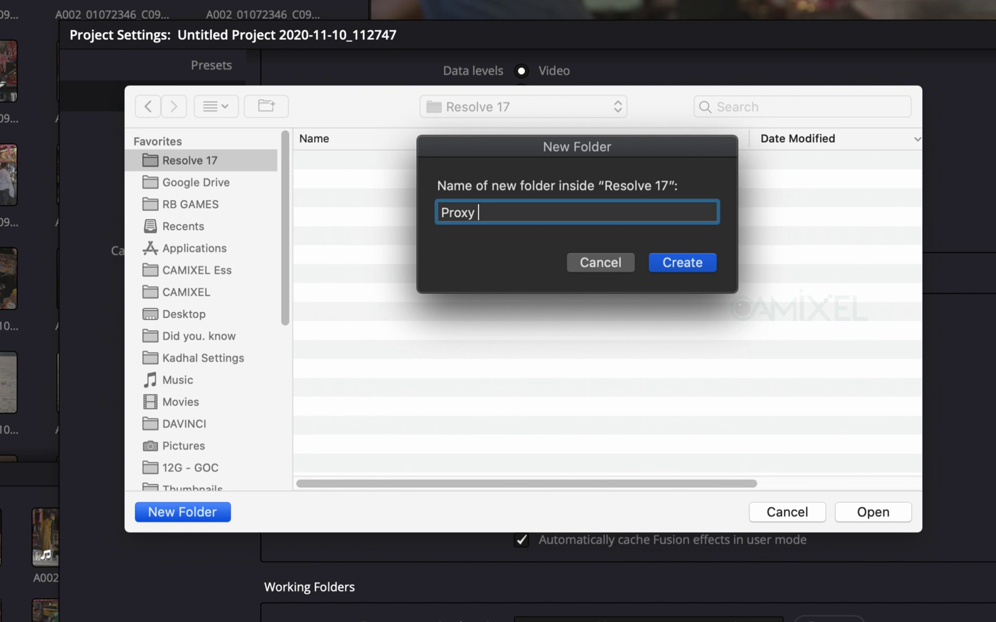
{"action": "type", "text": "Media Test"}
{"action": "key", "text": "Return"}
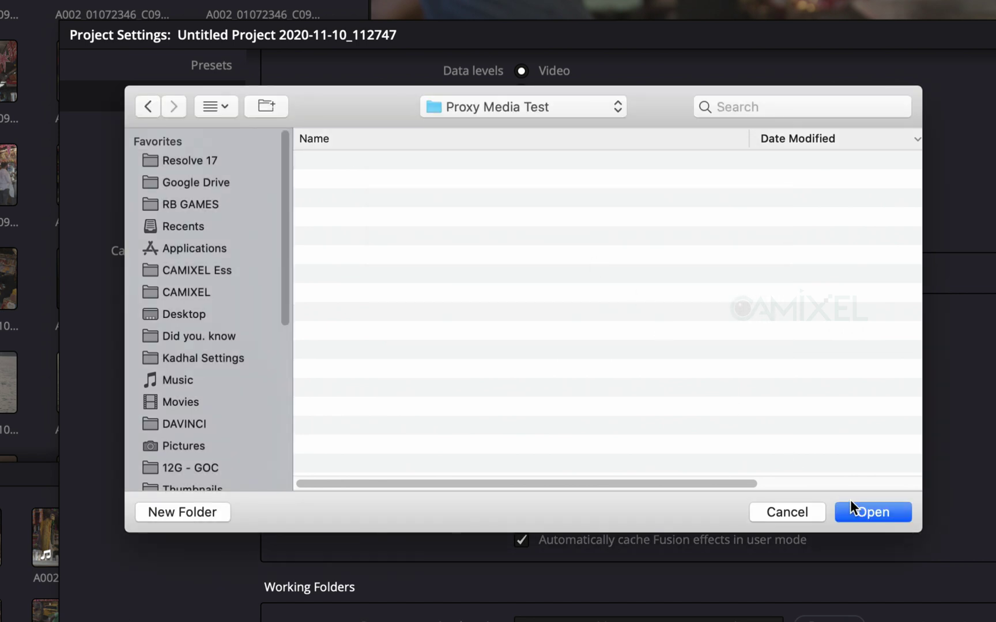
{"action": "left_click", "coordinate": [873, 512]}
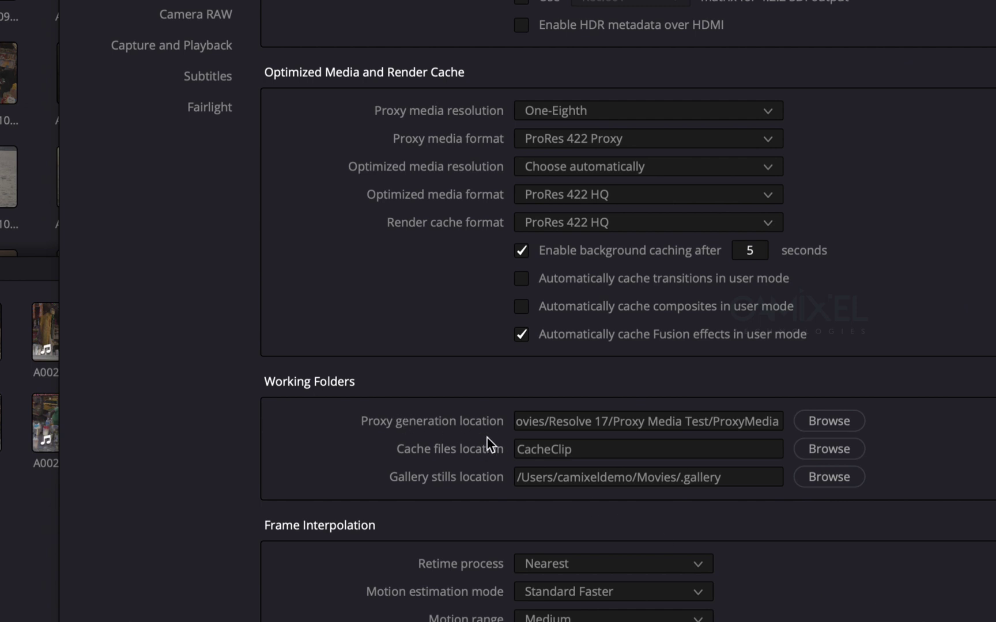
Save the project settings and save the project as 'Sarbath Shop'.
{"action": "left_click", "coordinate": [696, 518]}
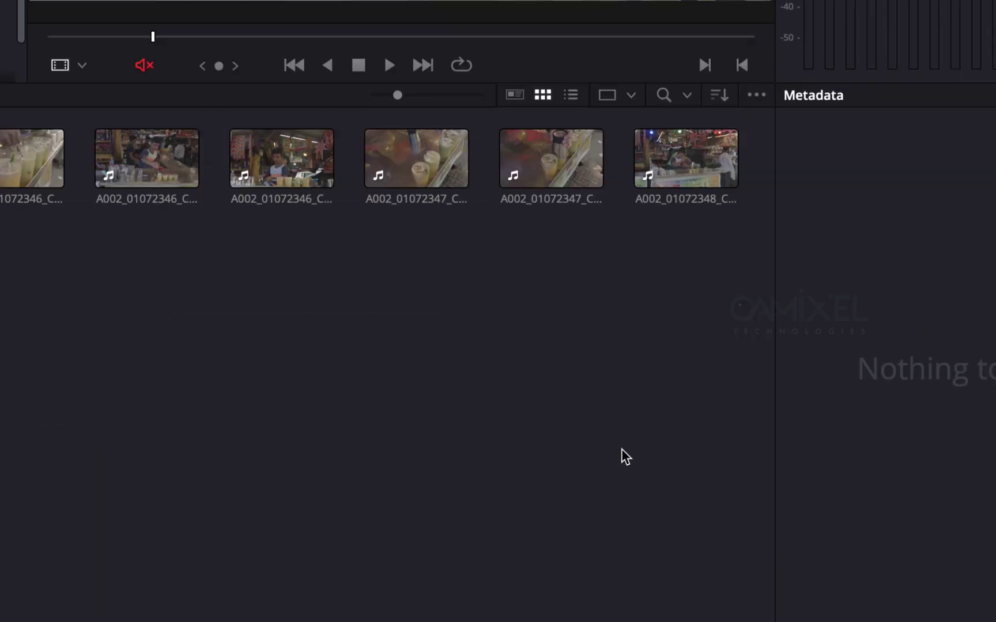
{"action": "key", "text": "super+s"}
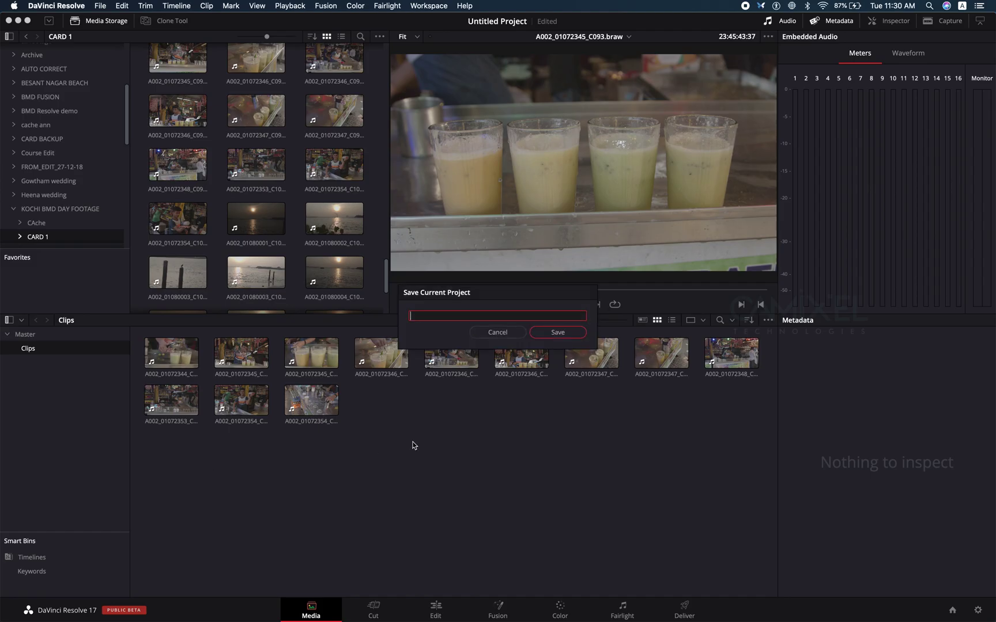
{"action": "type", "text": "Sarbath Shop"}
{"action": "key", "text": "Return"}
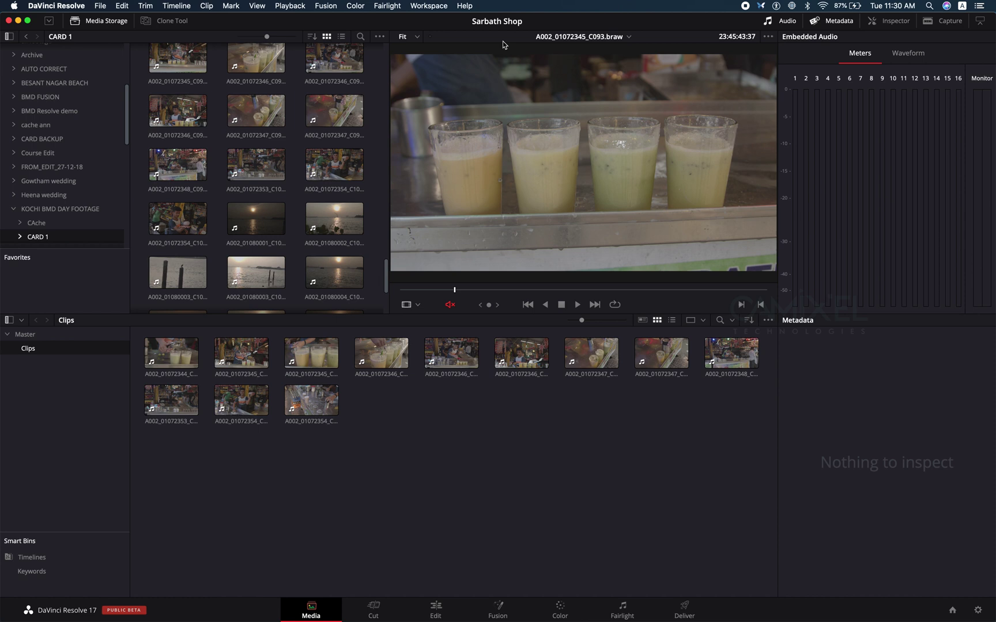
Generate proxy media for all twelve clips in the Clips bin.
{"action": "left_click_drag", "start_coordinate": [151, 484], "coordinate": [736, 356]}
{"action": "right_click", "coordinate": [736, 355]}
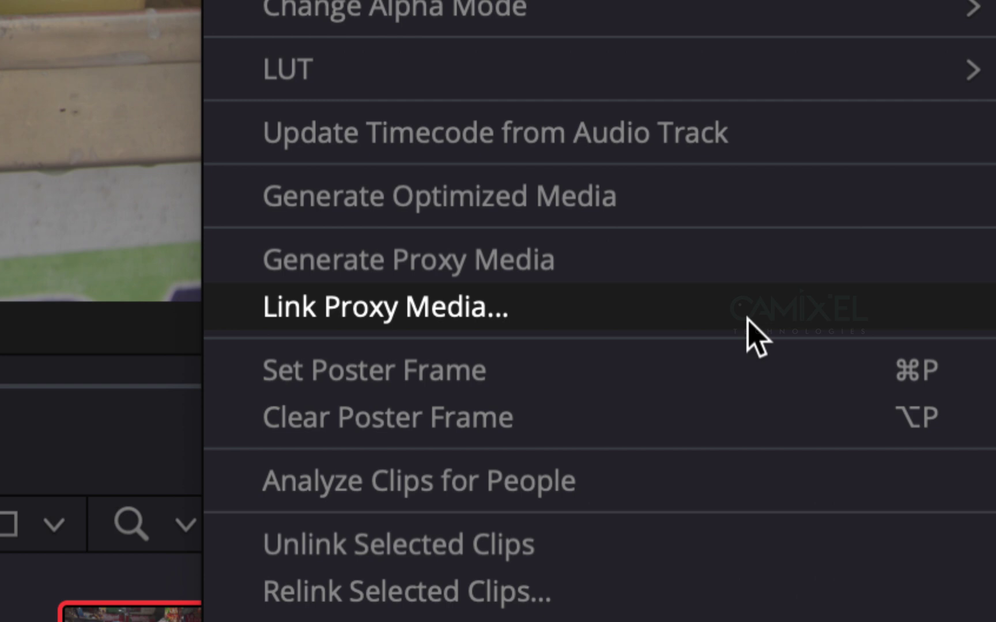
{"action": "left_click", "coordinate": [679, 280]}
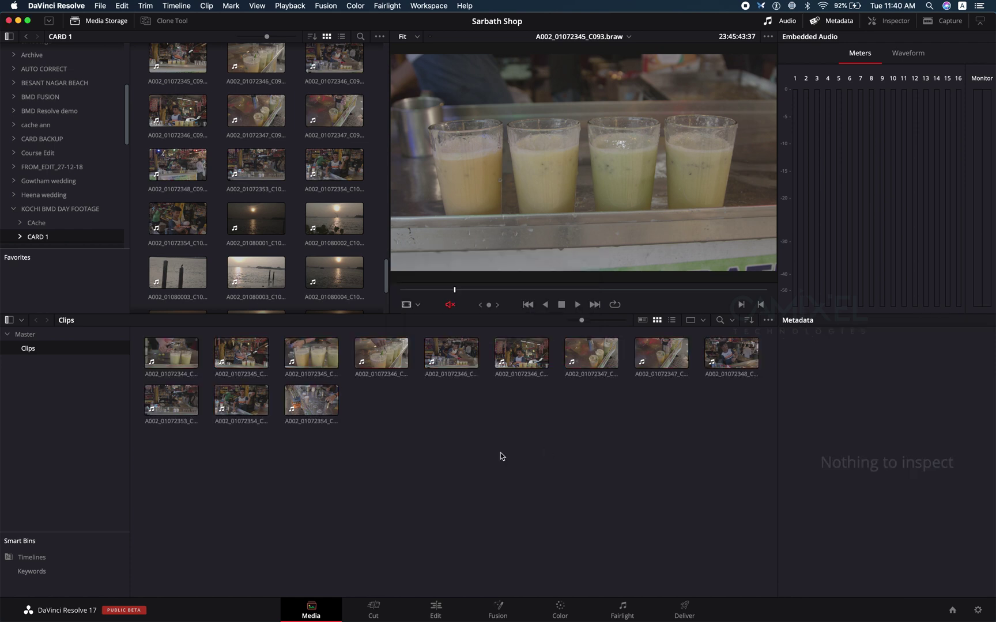
Play clip A002_01072346_C094 and toggle Playback > Use Proxy Media if Available.
{"action": "left_click", "coordinate": [375, 353]}
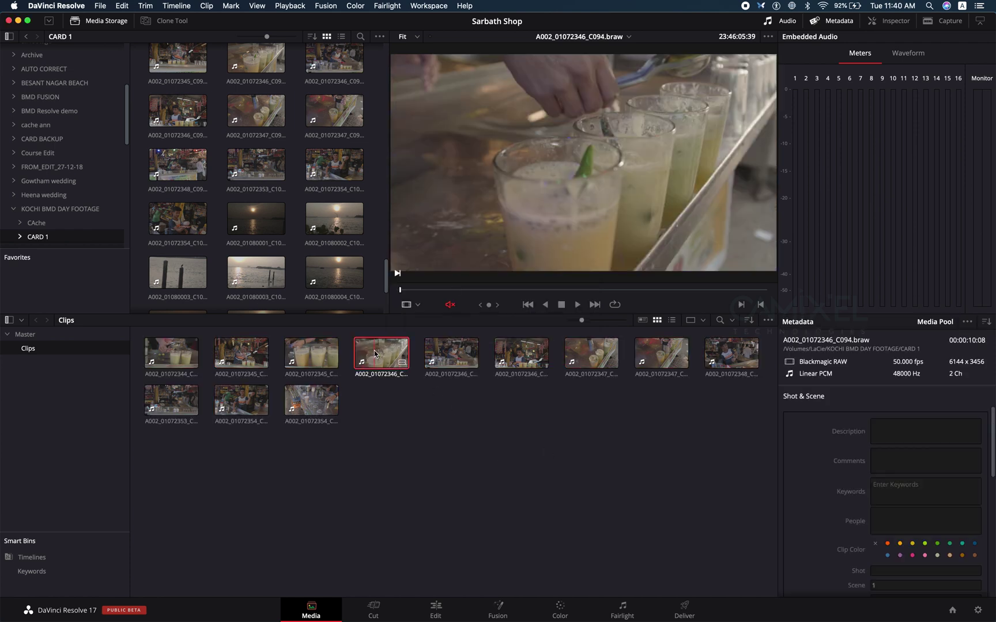
{"action": "key", "text": "space"}
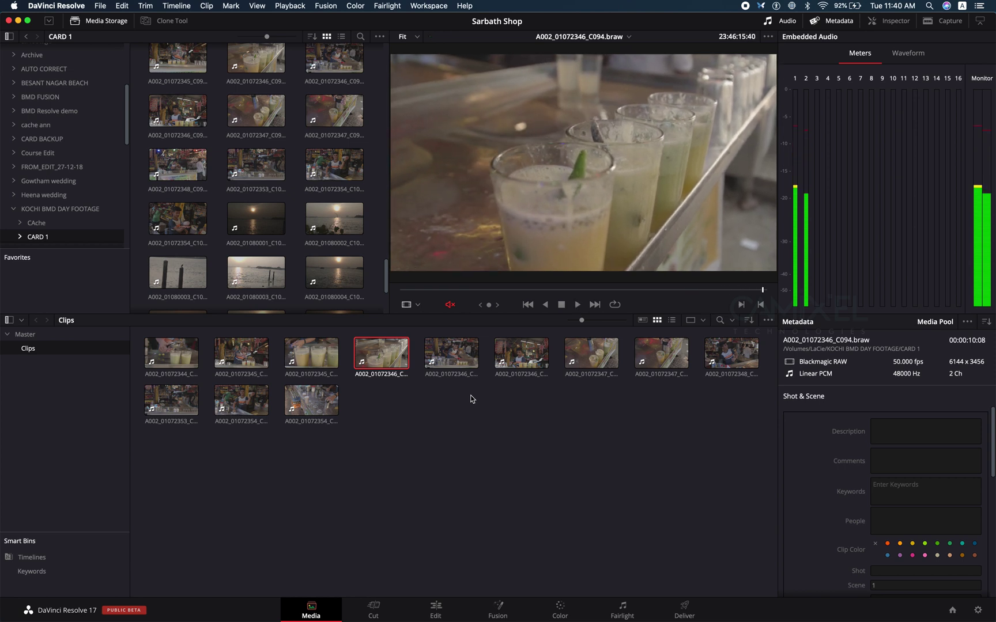
{"action": "left_click", "coordinate": [291, 6]}
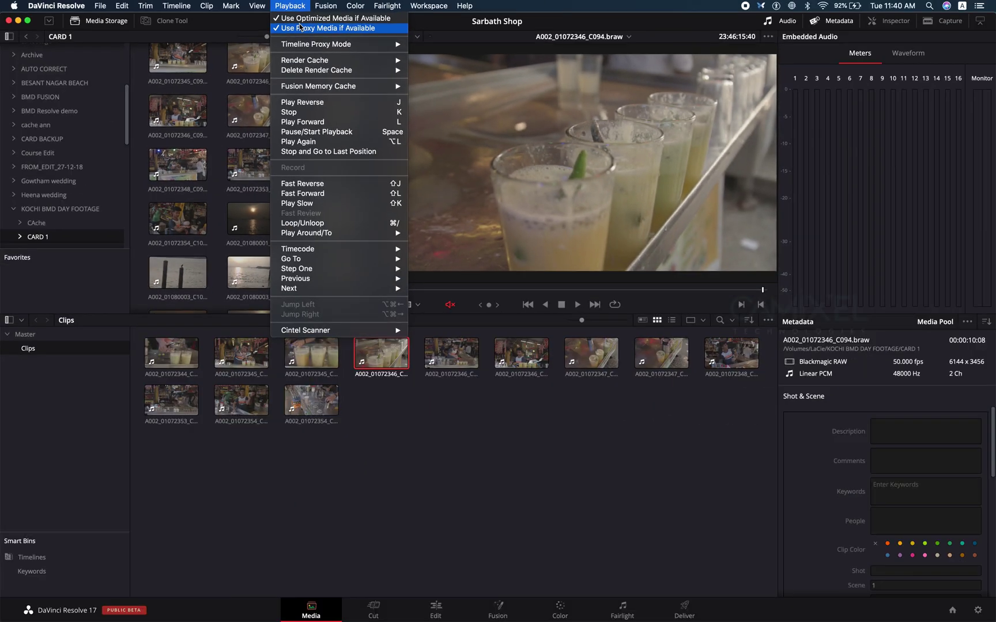
{"action": "left_click", "coordinate": [311, 28]}
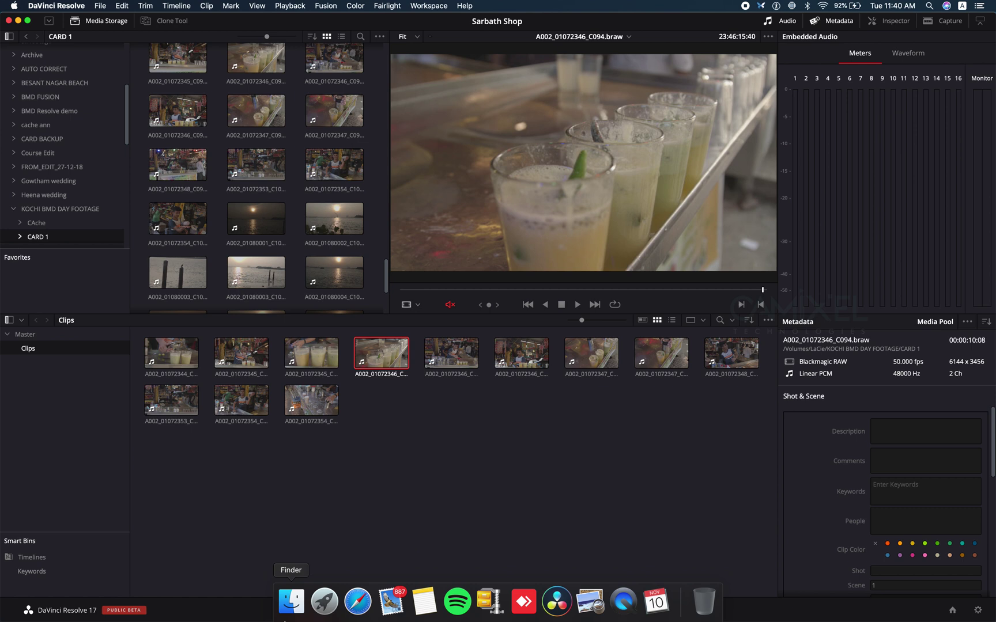
In Finder, open the ProxyMedia folder and its CARD 1 subfolder of proxy clips.
{"action": "left_click", "coordinate": [291, 615]}
{"action": "double_click", "coordinate": [131, 57]}
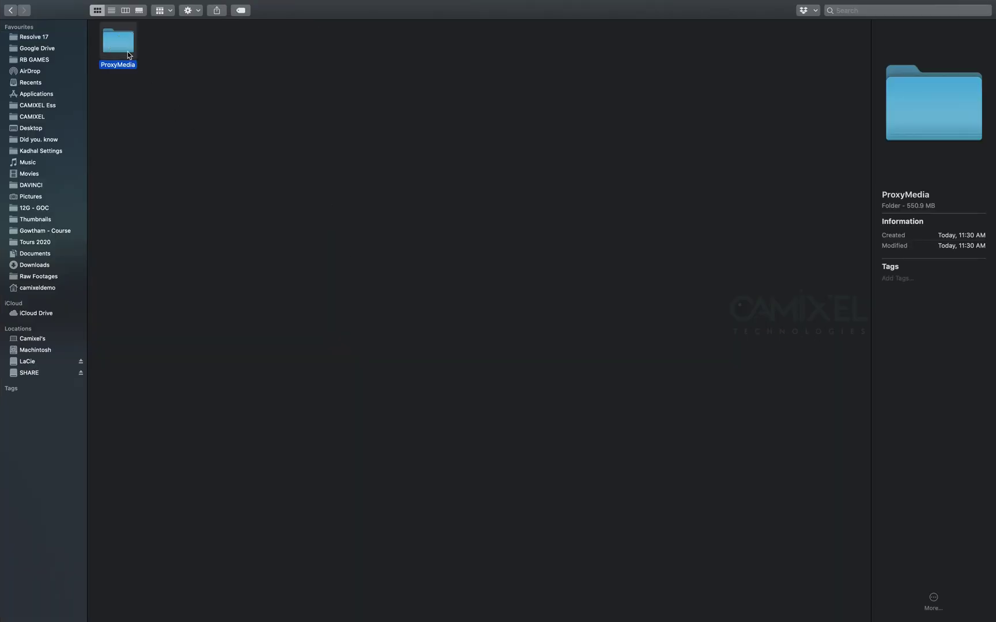
{"action": "double_click", "coordinate": [116, 53]}
{"action": "double_click", "coordinate": [126, 46]}
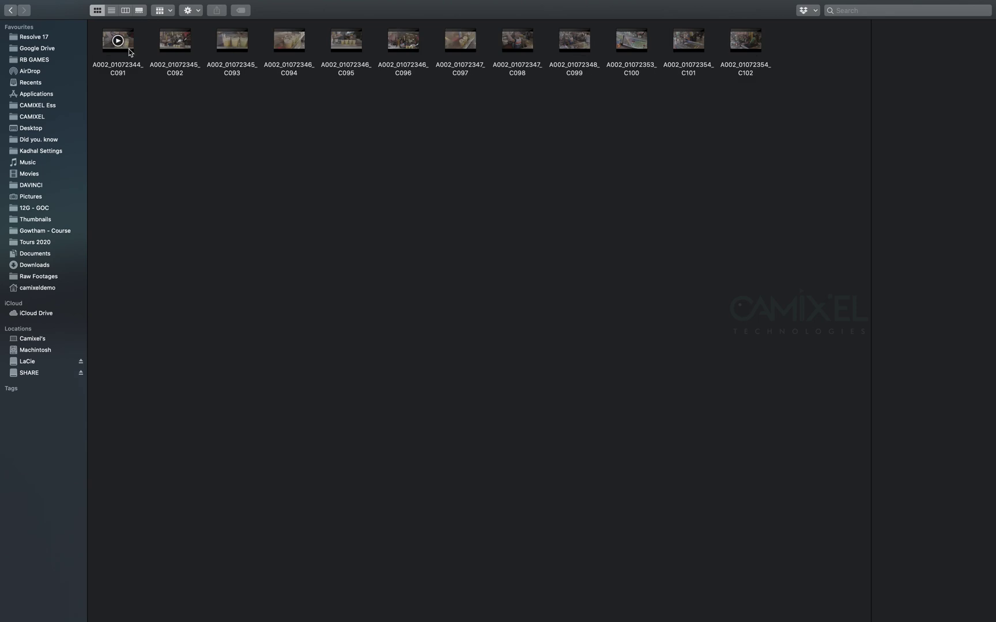
Quick Look proxy clips C091 and C097, then check details of C100 and C096.
{"action": "left_click", "coordinate": [128, 51]}
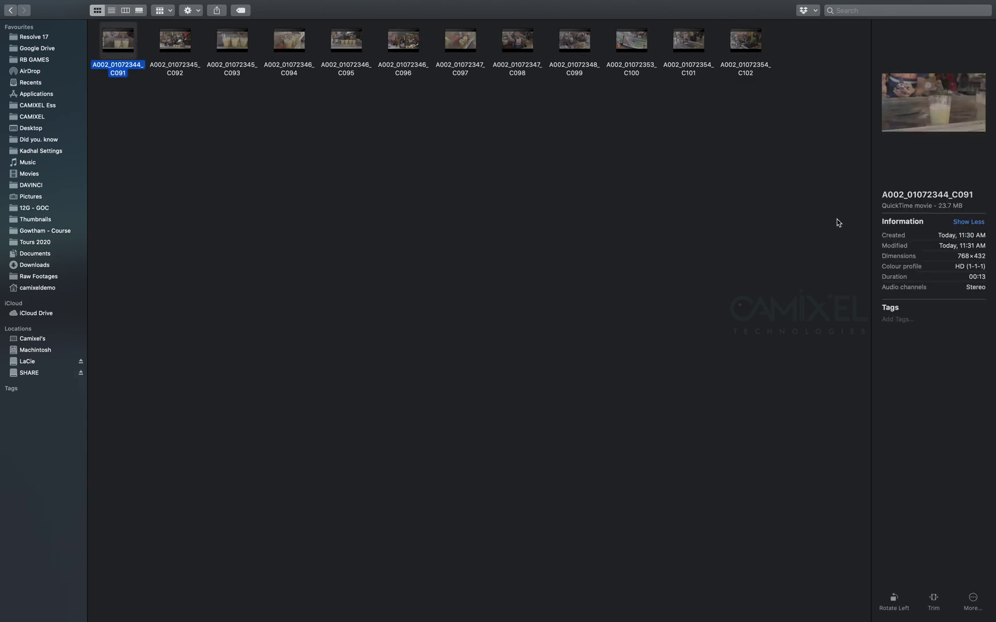
{"action": "key", "text": "space"}
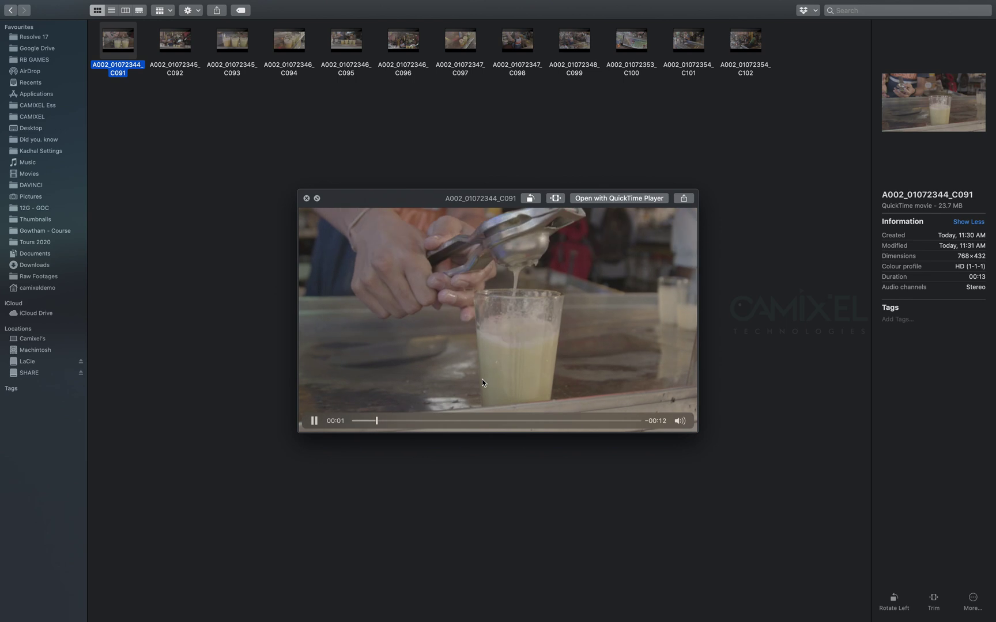
{"action": "key", "text": "space"}
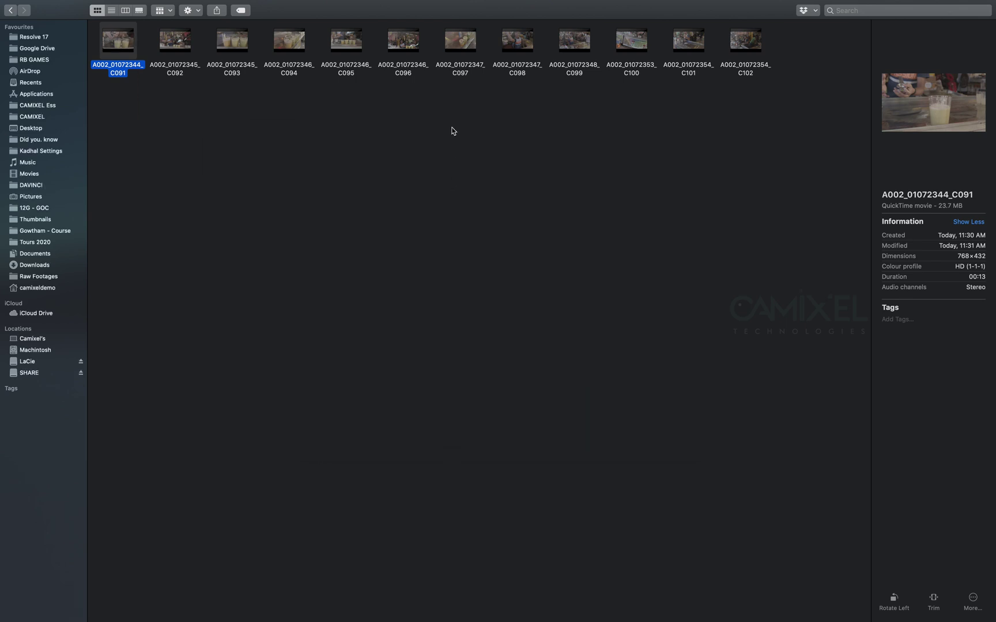
{"action": "left_click", "coordinate": [469, 58]}
{"action": "key", "text": "space"}
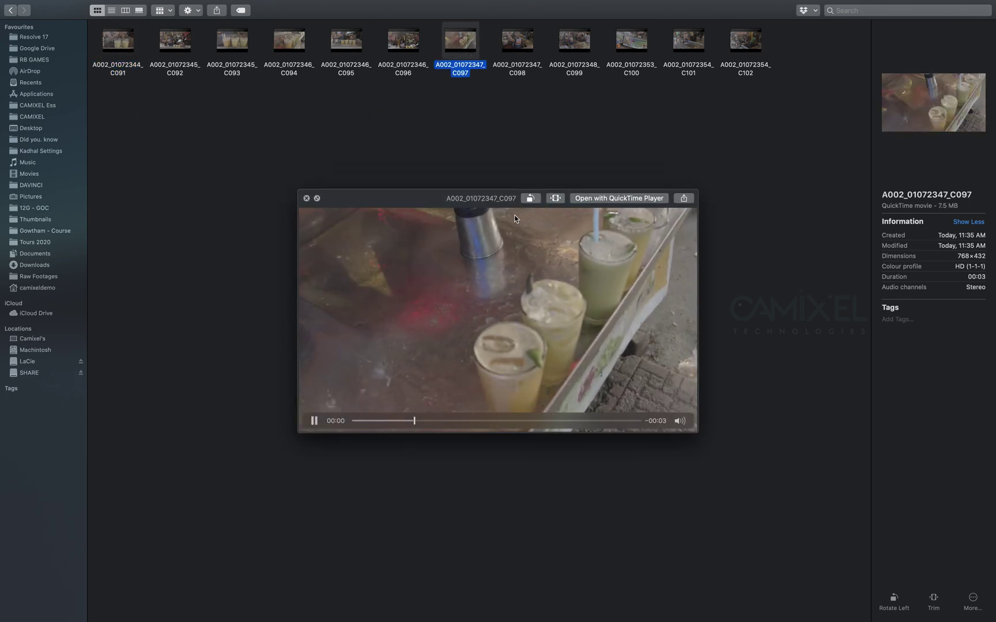
{"action": "key", "text": "space"}
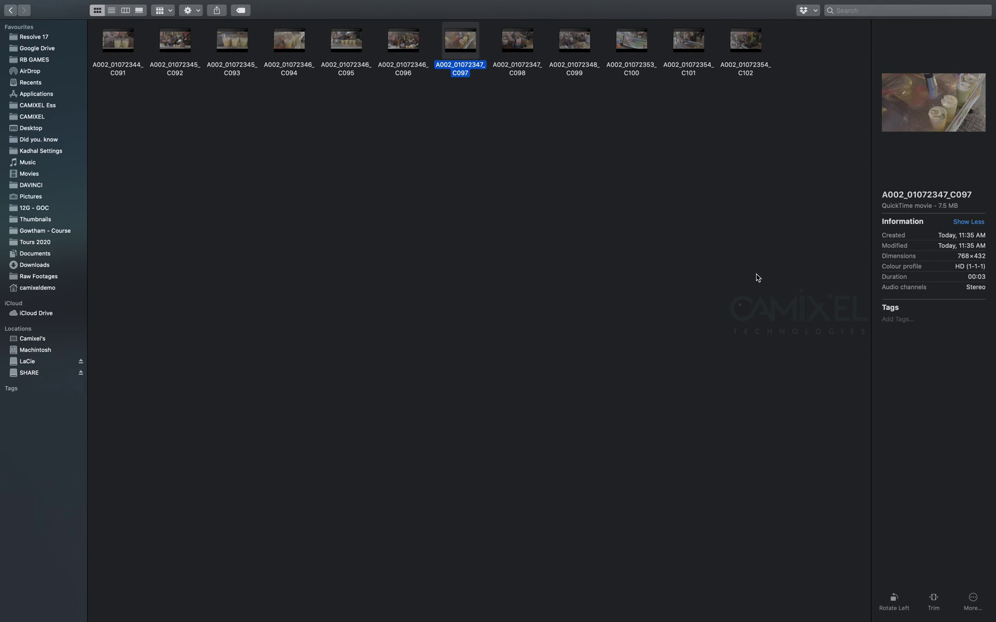
{"action": "left_click", "coordinate": [639, 55]}
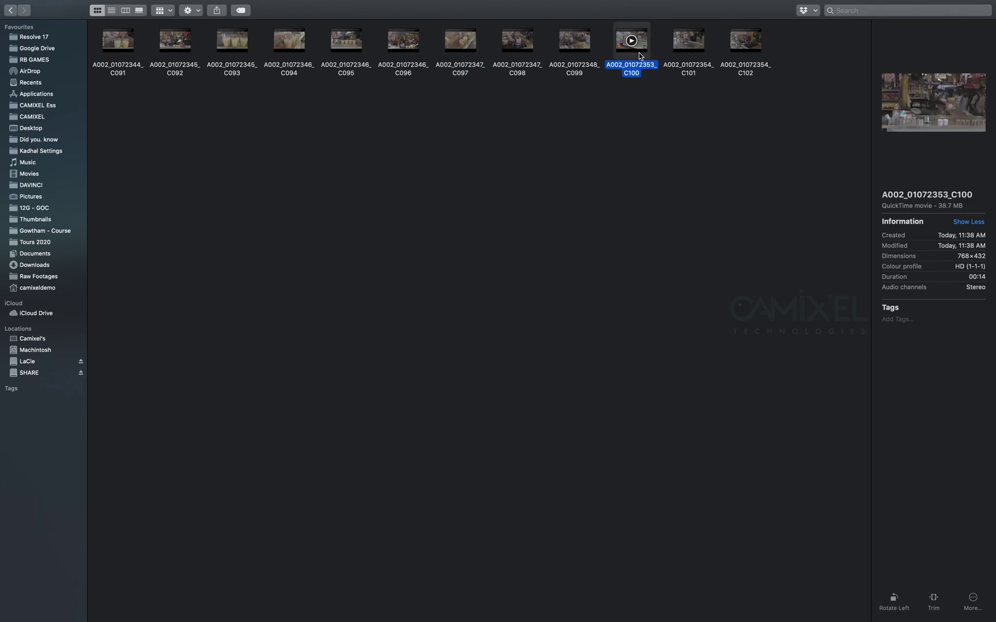
{"action": "left_click", "coordinate": [461, 57]}
{"action": "left_click", "coordinate": [403, 41]}
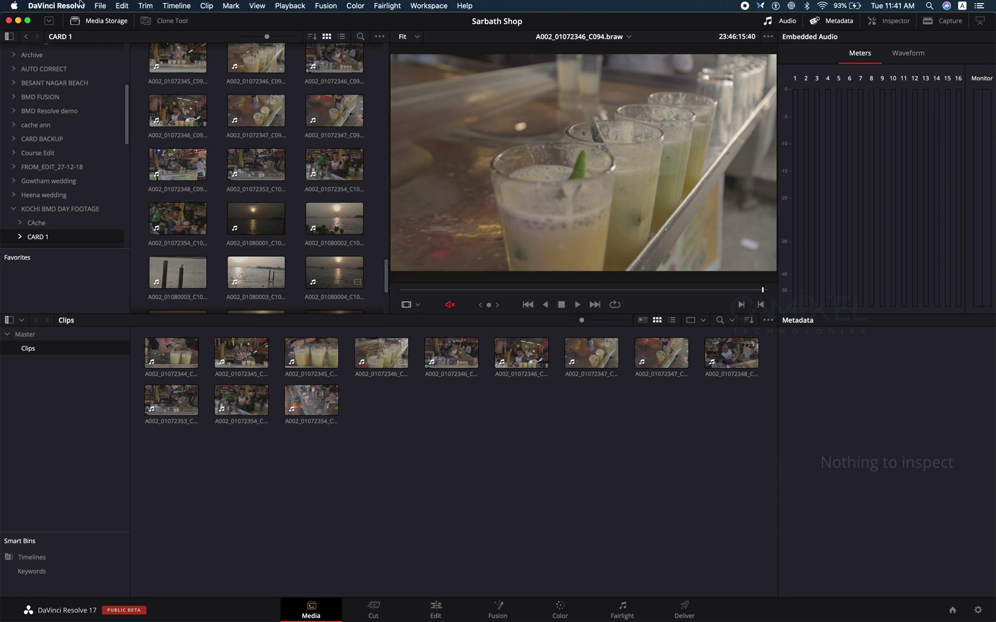
Quit DaVinci Resolve and eject the LaCie drive, choosing Eject All for both volumes.
{"action": "left_click", "coordinate": [56, 6]}
{"action": "left_click", "coordinate": [100, 122]}
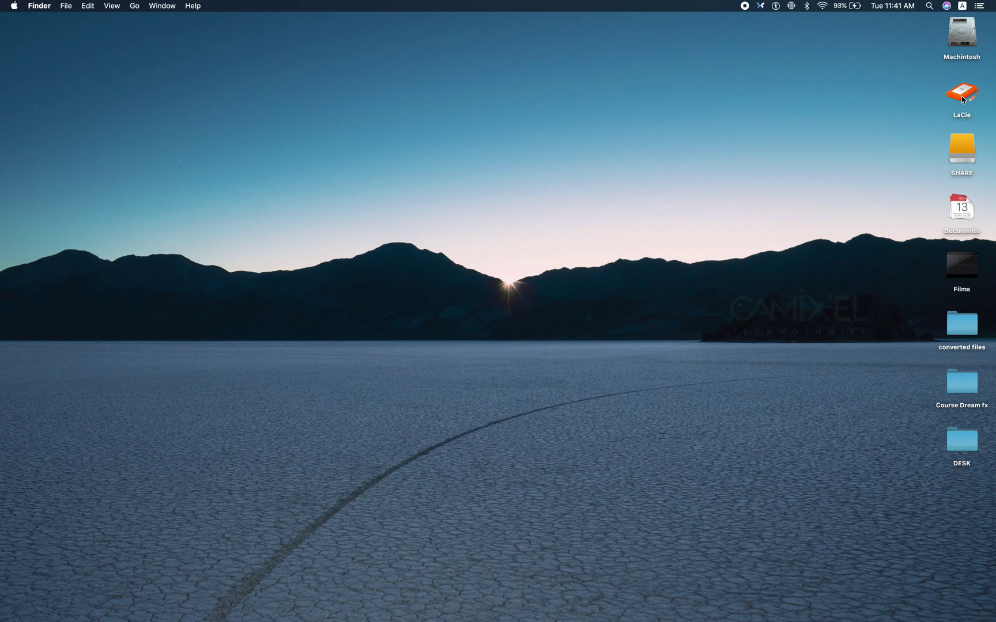
{"action": "left_click", "coordinate": [961, 100]}
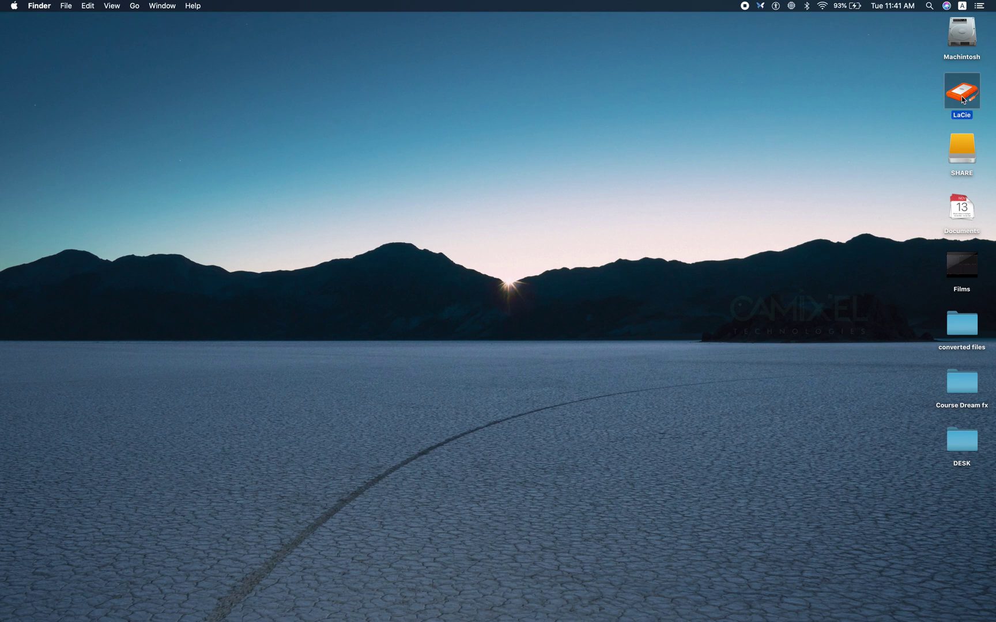
{"action": "key", "text": "super+e"}
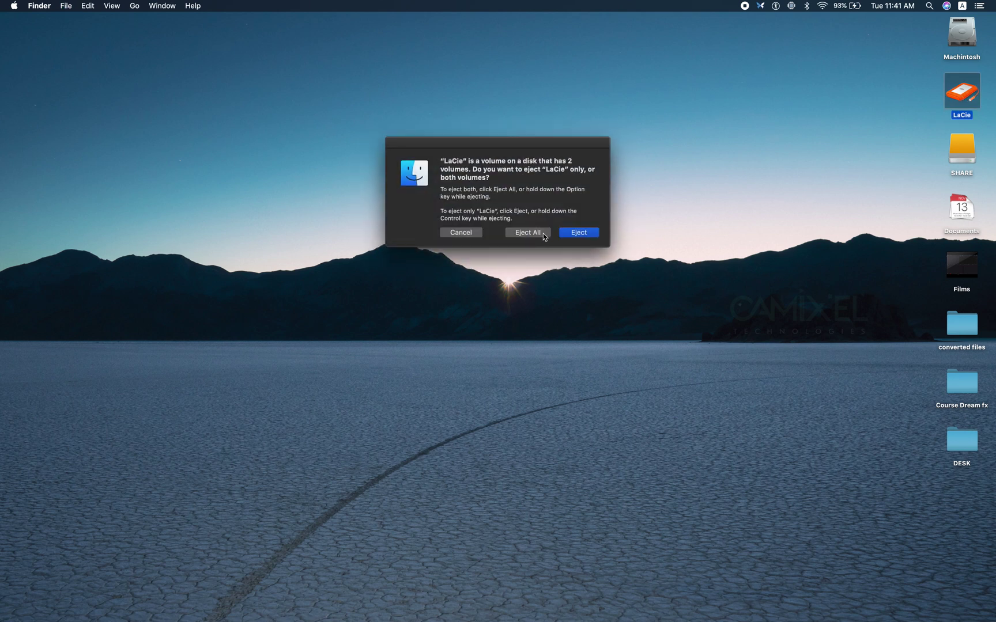
{"action": "left_click", "coordinate": [542, 233]}
Confirm the SHARE and LaCie volumes are gone, then show Launchpad.
{"action": "left_click", "coordinate": [971, 154]}
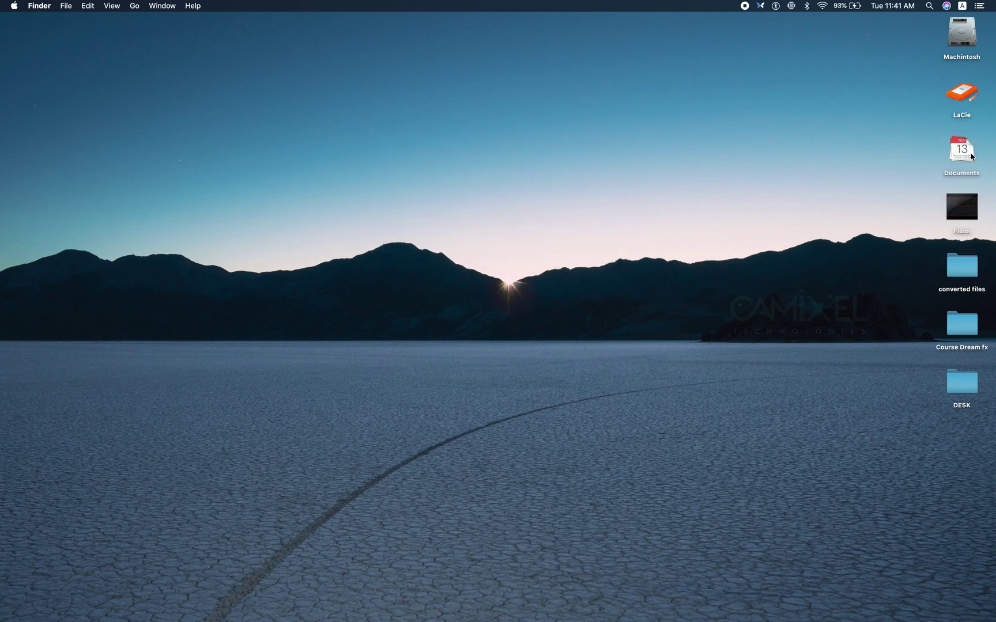
{"action": "left_click", "coordinate": [964, 107]}
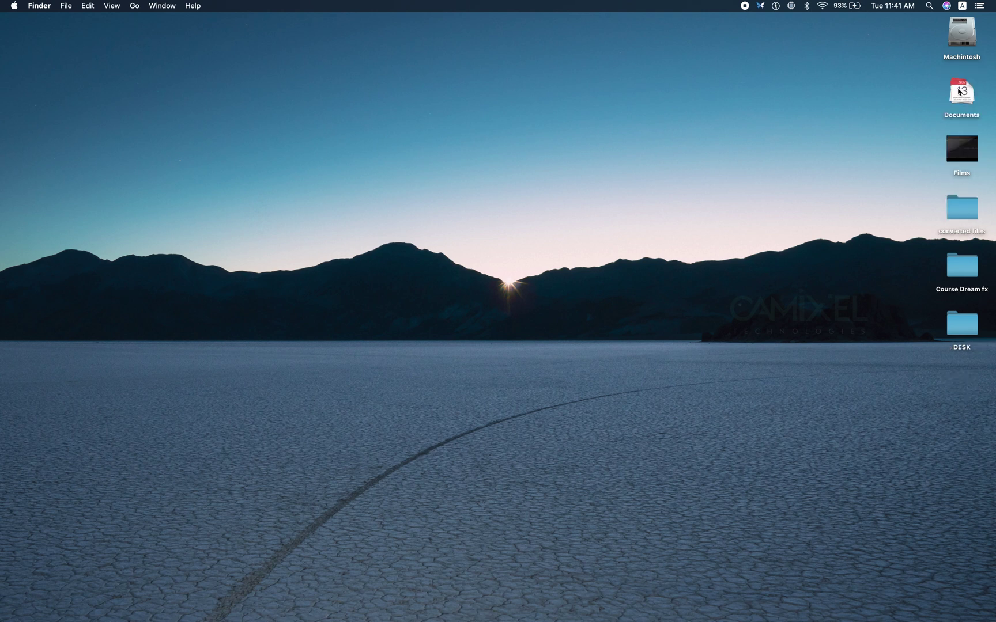
{"action": "key", "text": "F4"}
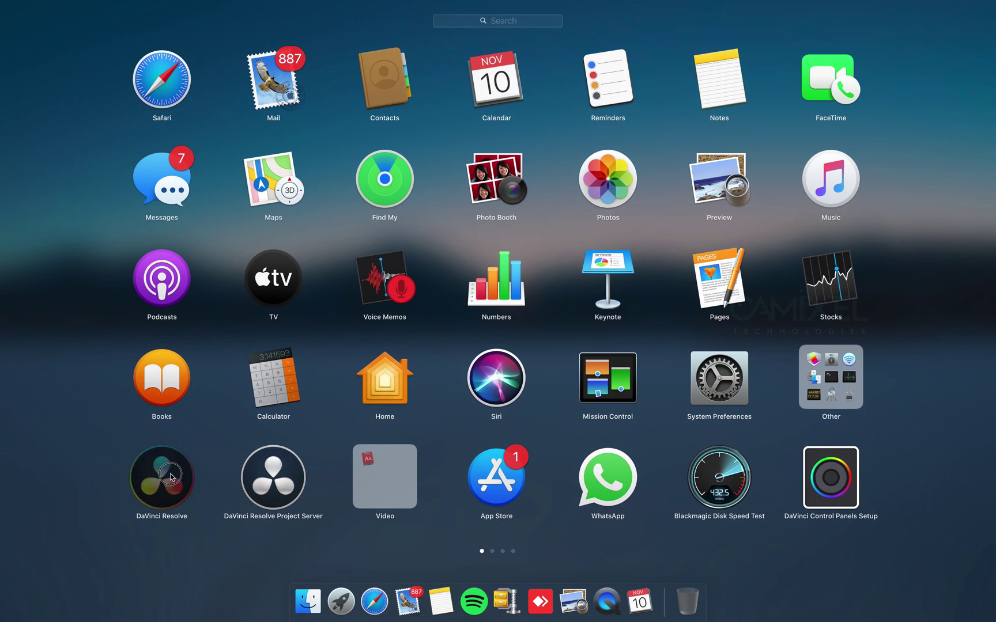
Reopen the Sarbath Shop project and load clip A002_01072346_C094 from the Clips bin into the viewer.
{"action": "left_click", "coordinate": [400, 356]}
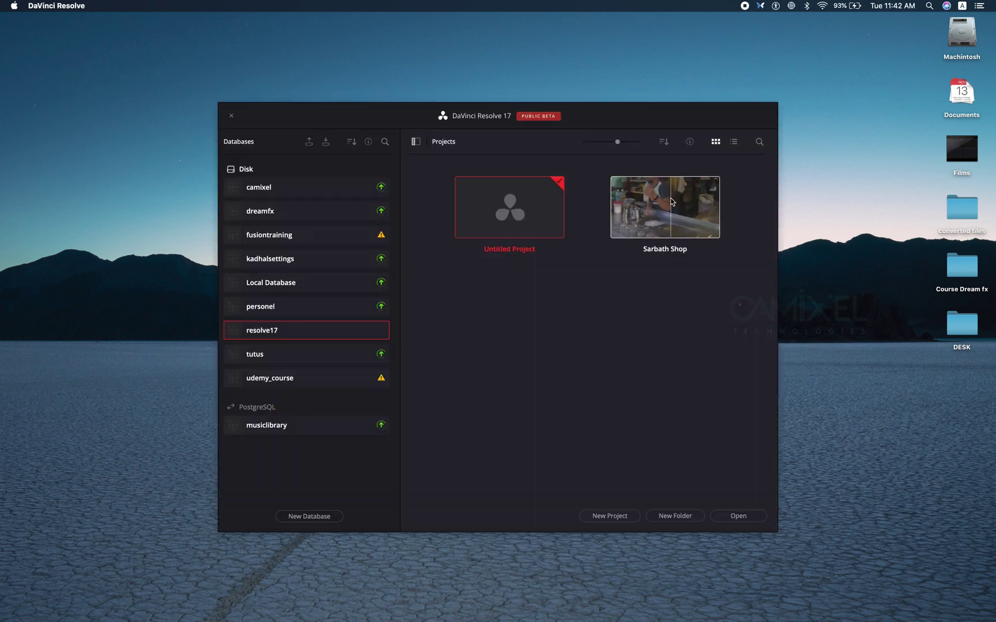
{"action": "left_click", "coordinate": [670, 201]}
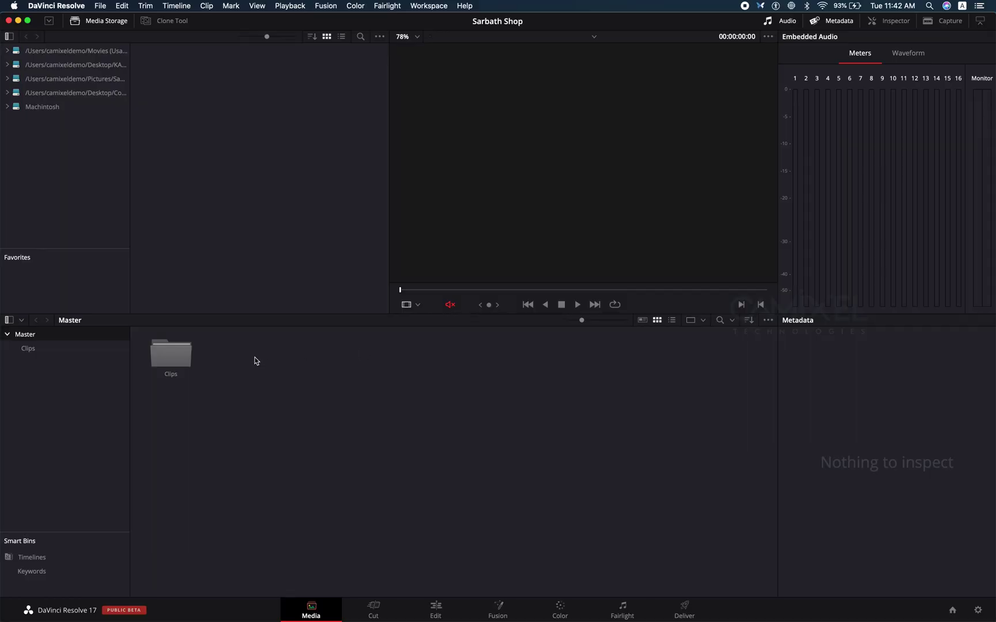
{"action": "double_click", "coordinate": [174, 350]}
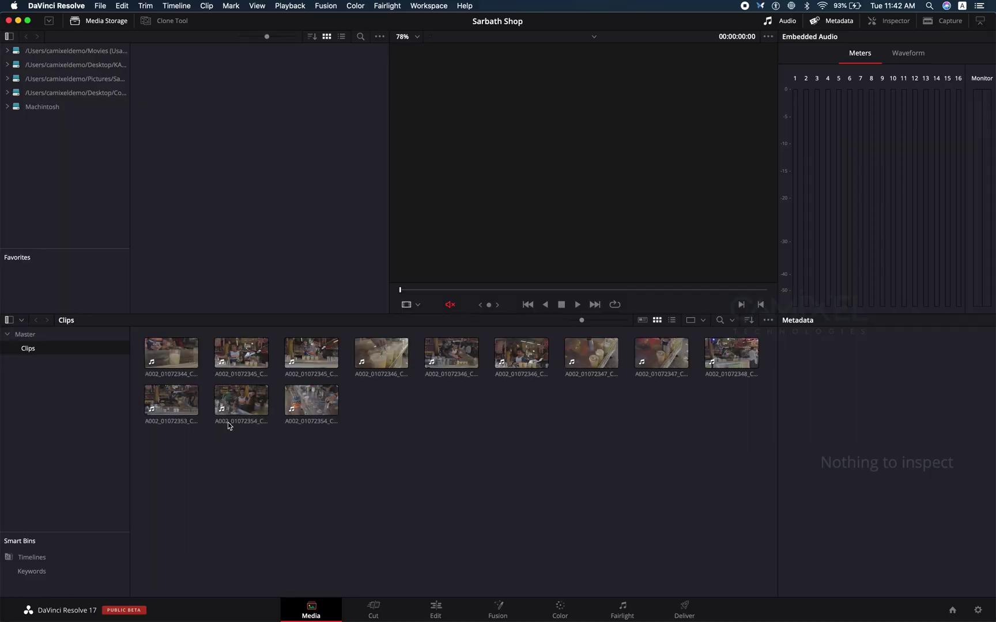
{"action": "left_click", "coordinate": [242, 352]}
{"action": "left_click", "coordinate": [374, 364]}
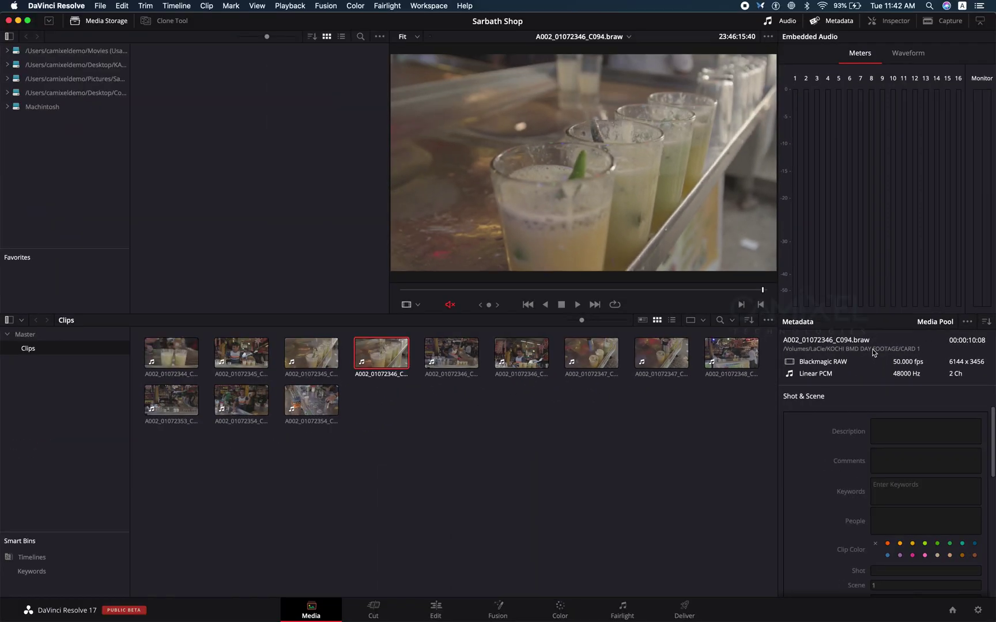
Load clip C095 into the viewer and play it briefly.
{"action": "left_click", "coordinate": [608, 468]}
{"action": "left_click", "coordinate": [459, 363]}
{"action": "key", "text": "space"}
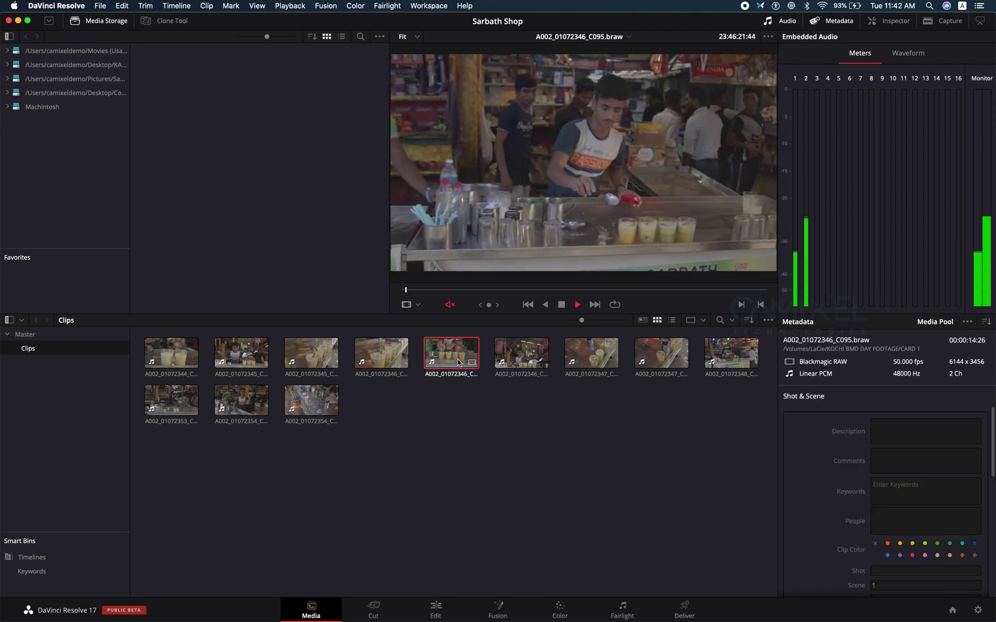
{"action": "key", "text": "space"}
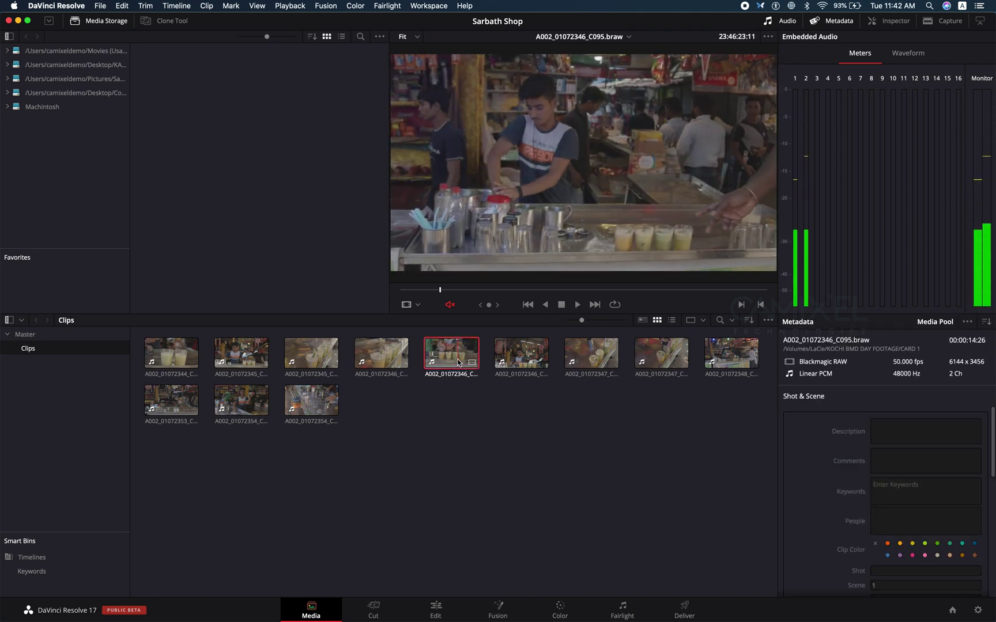
Turn Use Proxy Media if Available off, back on, then go to the Edit page.
{"action": "left_click", "coordinate": [290, 6]}
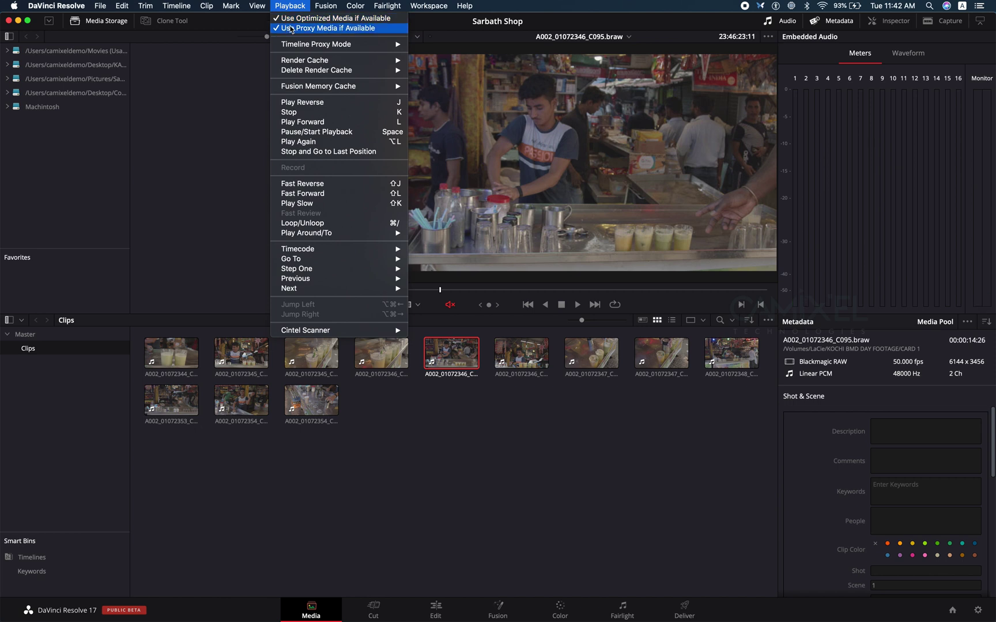
{"action": "left_click", "coordinate": [292, 29]}
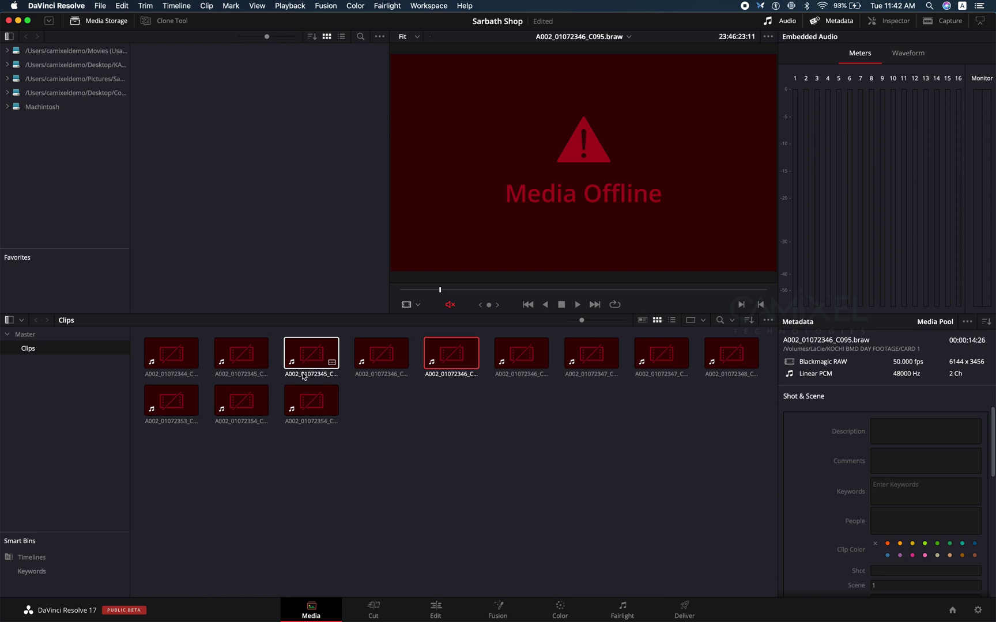
{"action": "left_click", "coordinate": [290, 6]}
{"action": "left_click", "coordinate": [322, 29]}
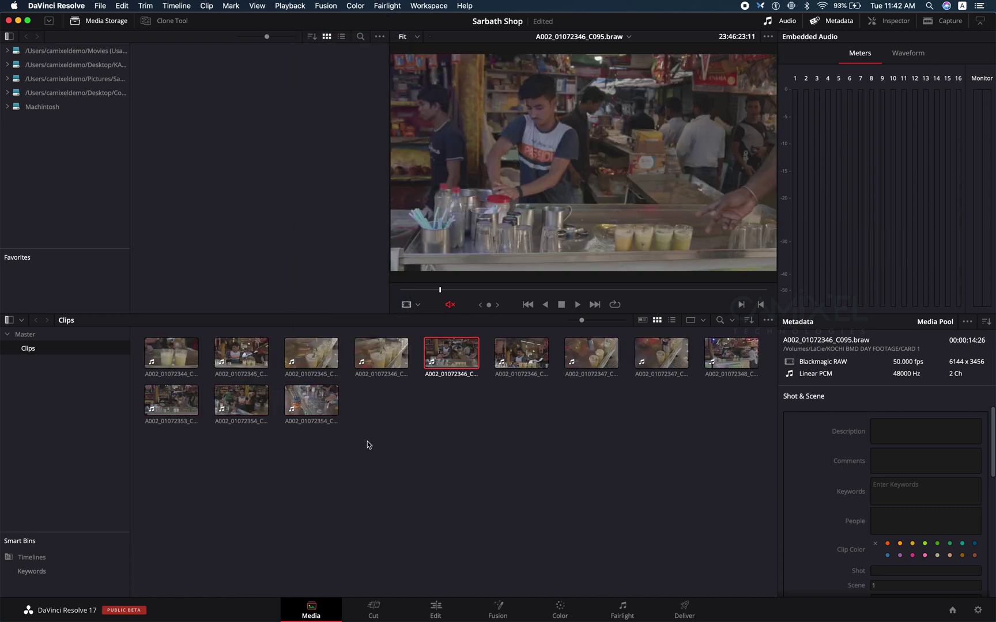
{"action": "left_click", "coordinate": [433, 611]}
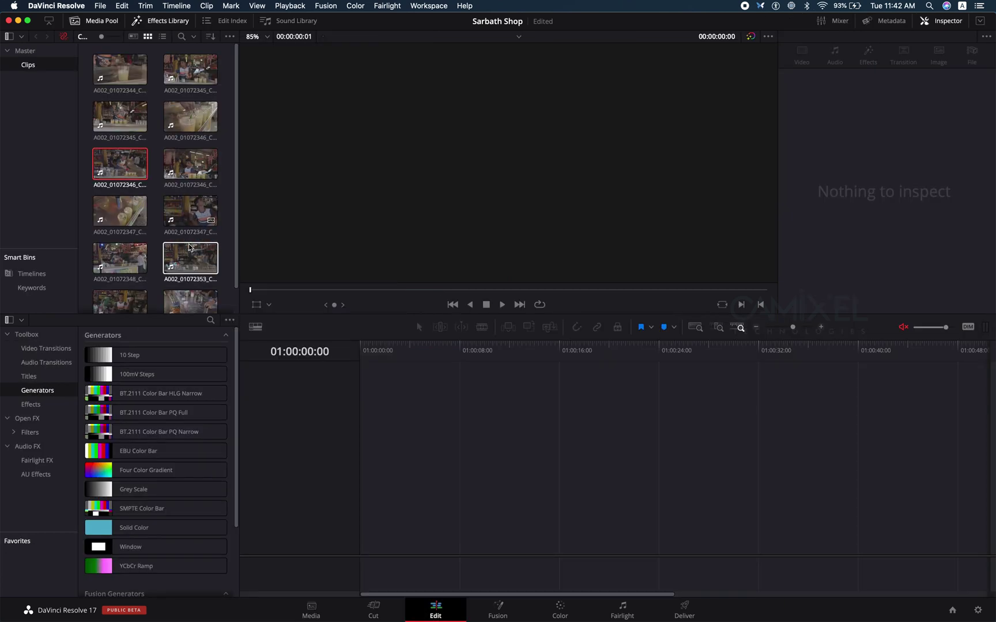
Put all twelve clips into a new timeline and toggle proxy playback off and on.
{"action": "key", "text": "super+a"}
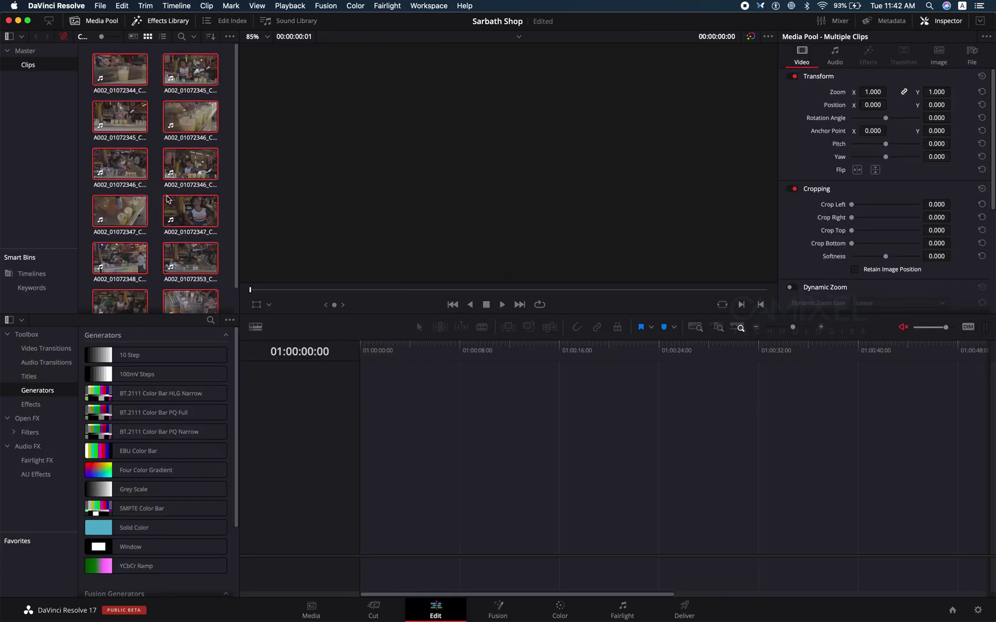
{"action": "left_click_drag", "start_coordinate": [185, 210], "coordinate": [363, 453]}
{"action": "left_click", "coordinate": [290, 6]}
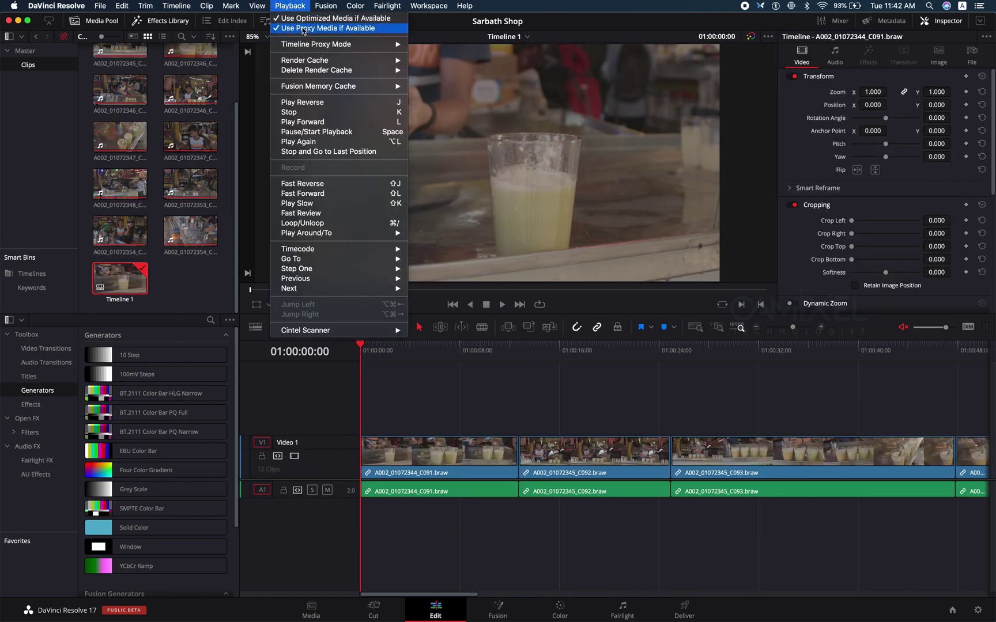
{"action": "left_click", "coordinate": [311, 30]}
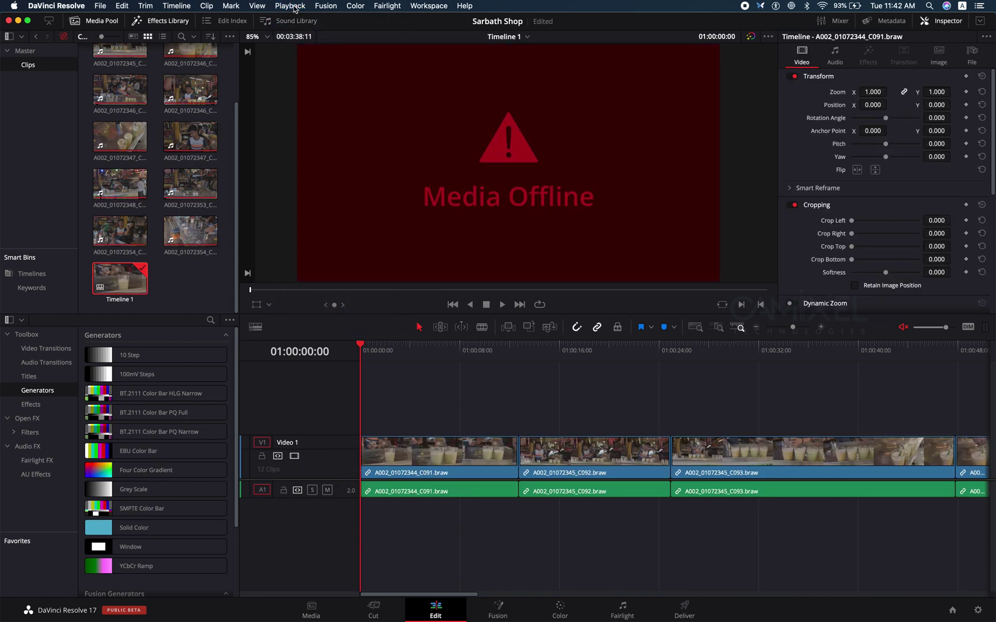
{"action": "left_click", "coordinate": [290, 5]}
{"action": "left_click", "coordinate": [311, 29]}
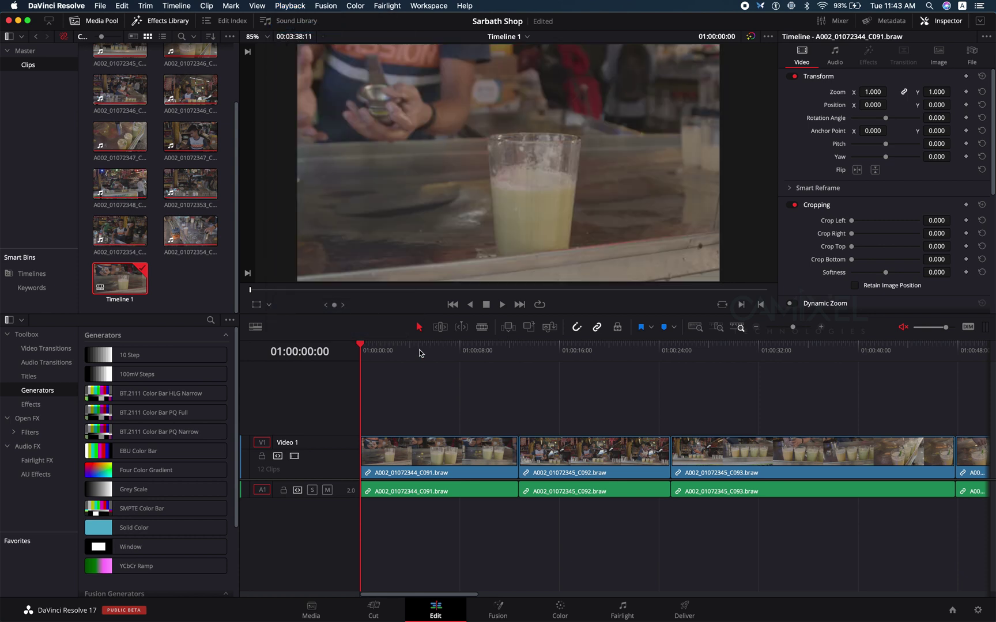
Cut C091 at about five seconds and ripple-delete its right piece.
{"action": "left_click", "coordinate": [419, 353]}
{"action": "key", "text": "space"}
{"action": "key", "text": "space"}
{"action": "key", "text": "super+b"}
{"action": "left_click", "coordinate": [452, 444]}
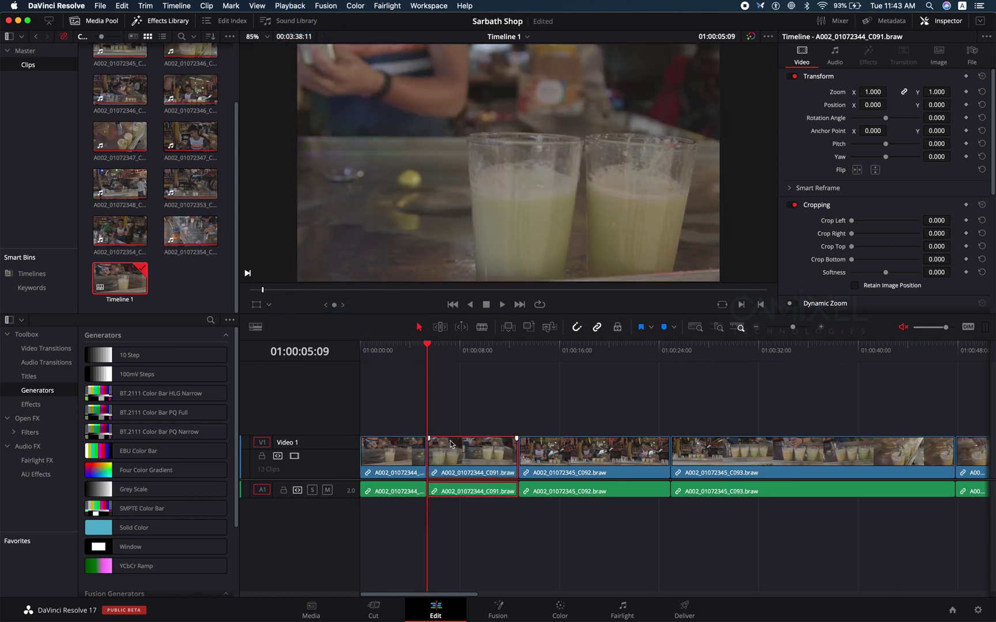
{"action": "key", "text": "Delete"}
{"action": "key", "text": "space"}
{"action": "key", "text": "space"}
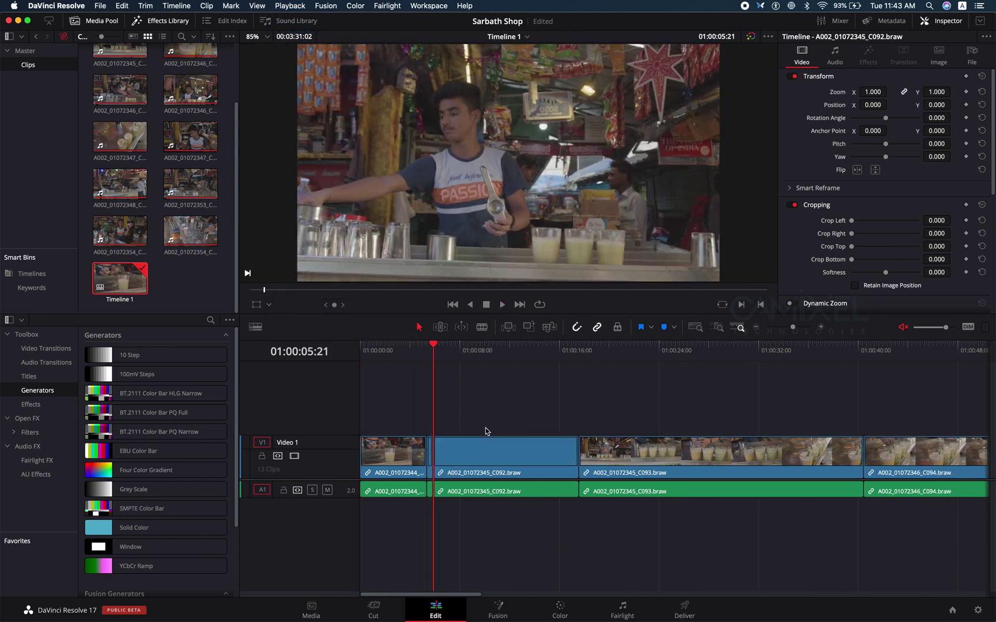
Remove C092, trim C093 at 01:00:14:22, review at 4x, then go to the Cut page.
{"action": "left_click", "coordinate": [485, 452]}
{"action": "key", "text": "Delete"}
{"action": "left_click", "coordinate": [537, 362]}
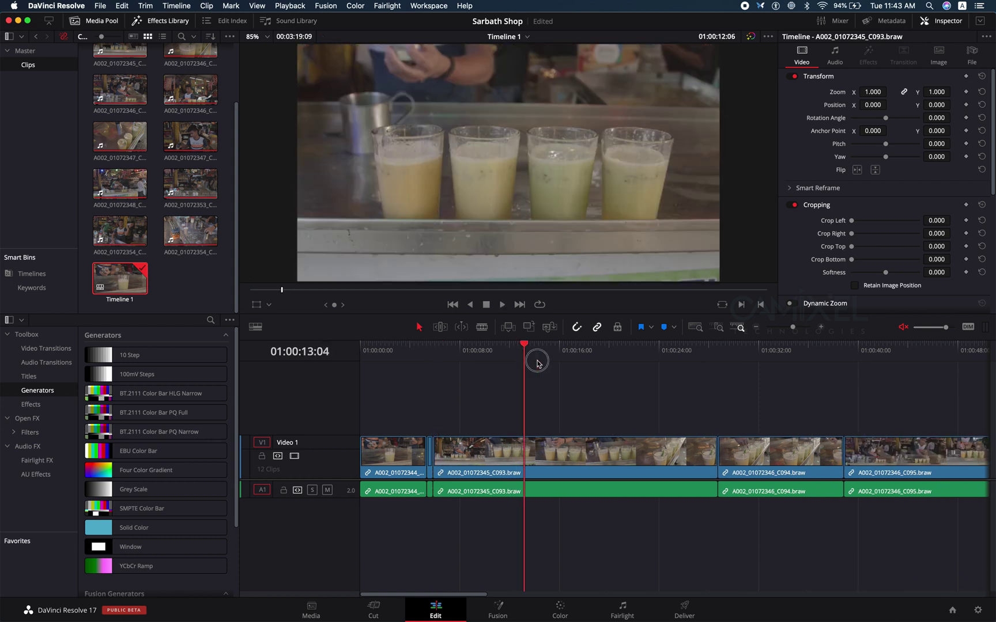
{"action": "key", "text": "space"}
{"action": "key", "text": "space"}
{"action": "key", "text": "super+b"}
{"action": "left_click", "coordinate": [599, 444]}
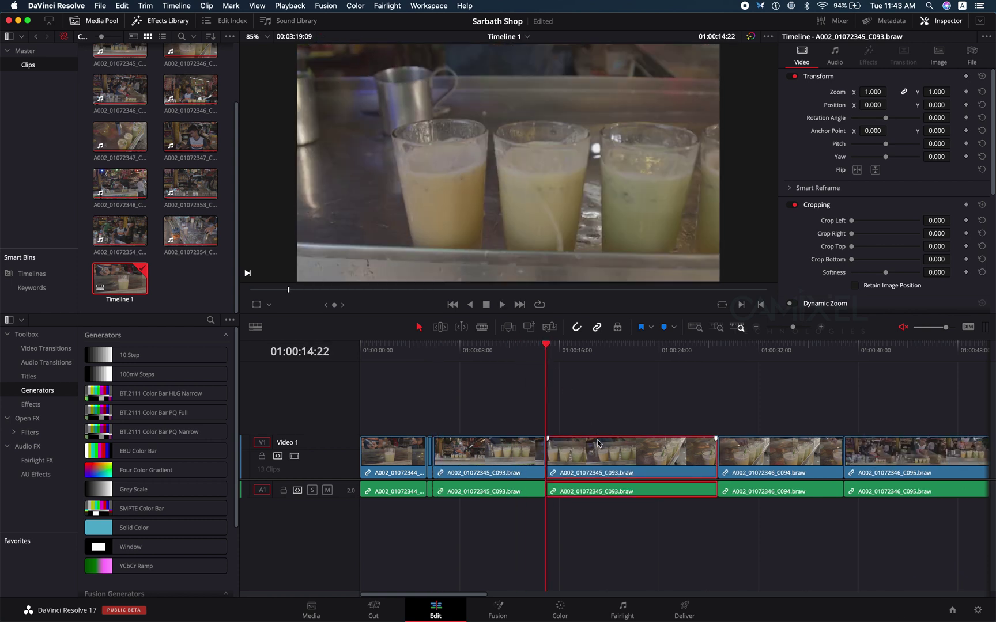
{"action": "key", "text": "Delete"}
{"action": "key", "text": "l"}
{"action": "key", "text": "l"}
{"action": "key", "text": "l"}
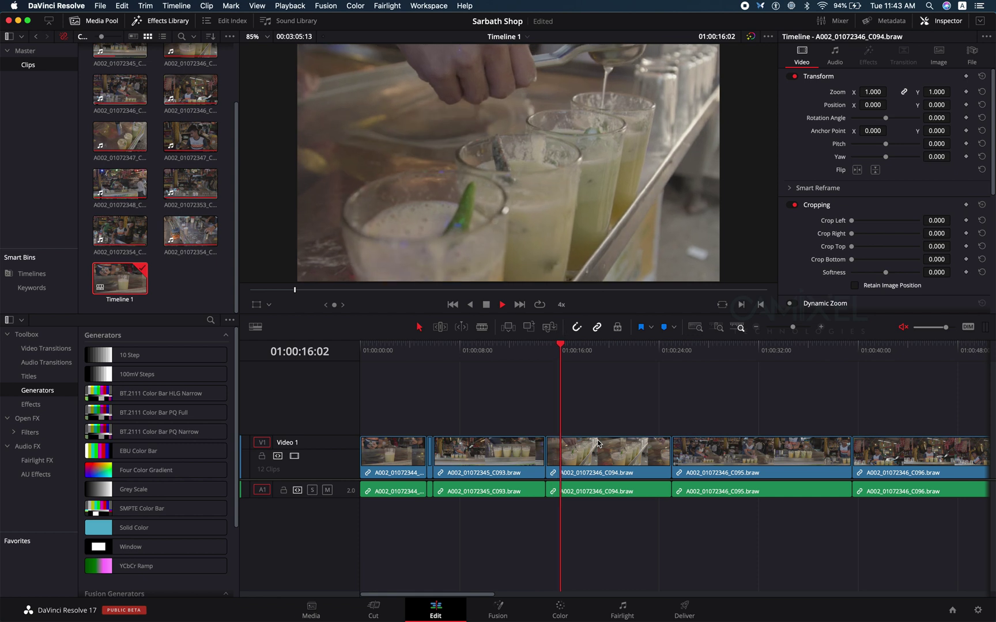
{"action": "key", "text": "k"}
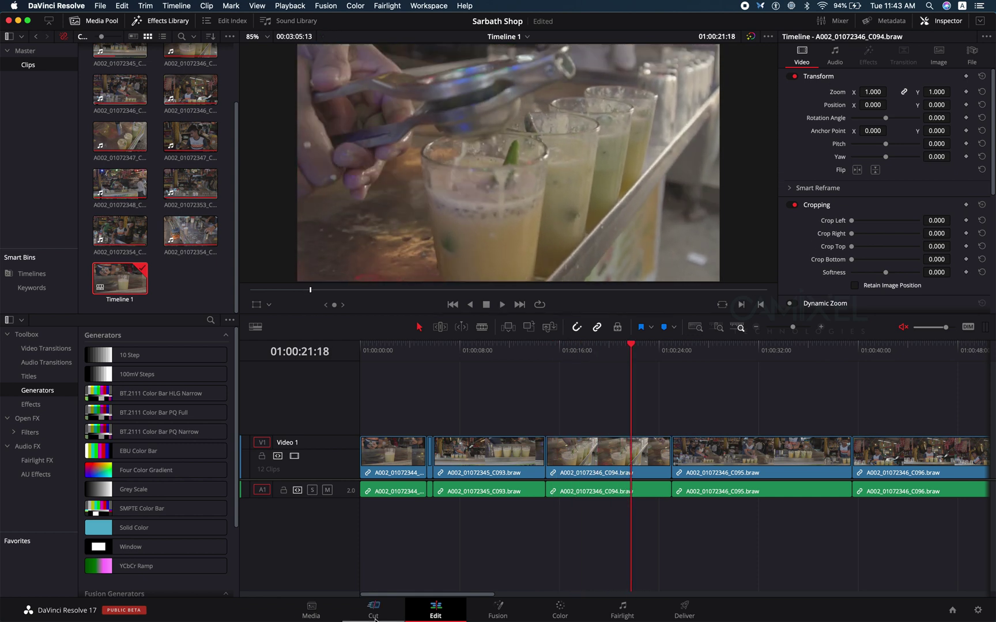
{"action": "left_click", "coordinate": [375, 617]}
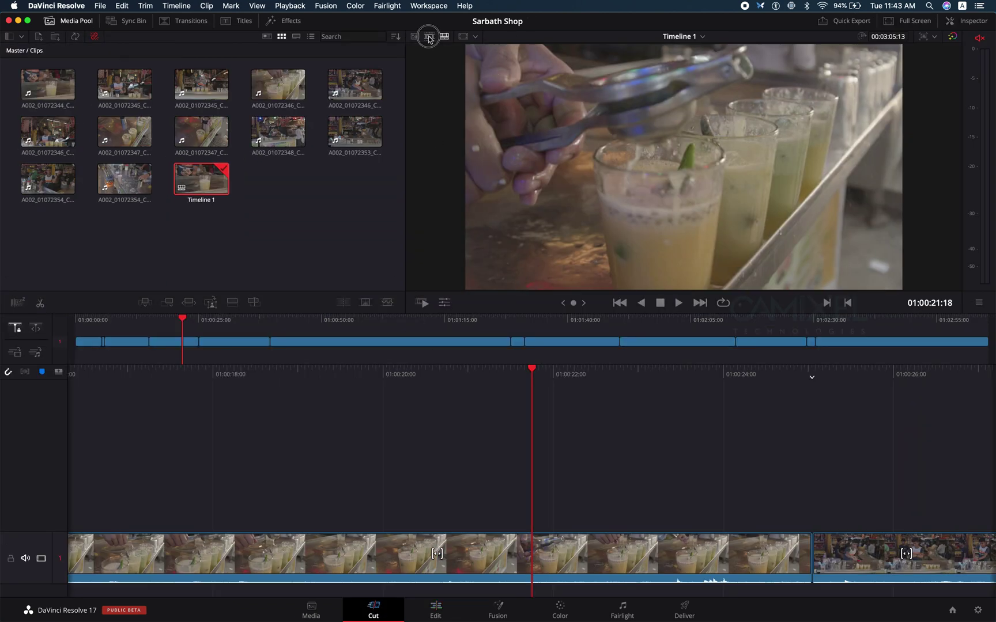
Show the twelve clips as one continuous source tape and fast-review them.
{"action": "left_click", "coordinate": [429, 37]}
{"action": "left_click", "coordinate": [422, 303]}
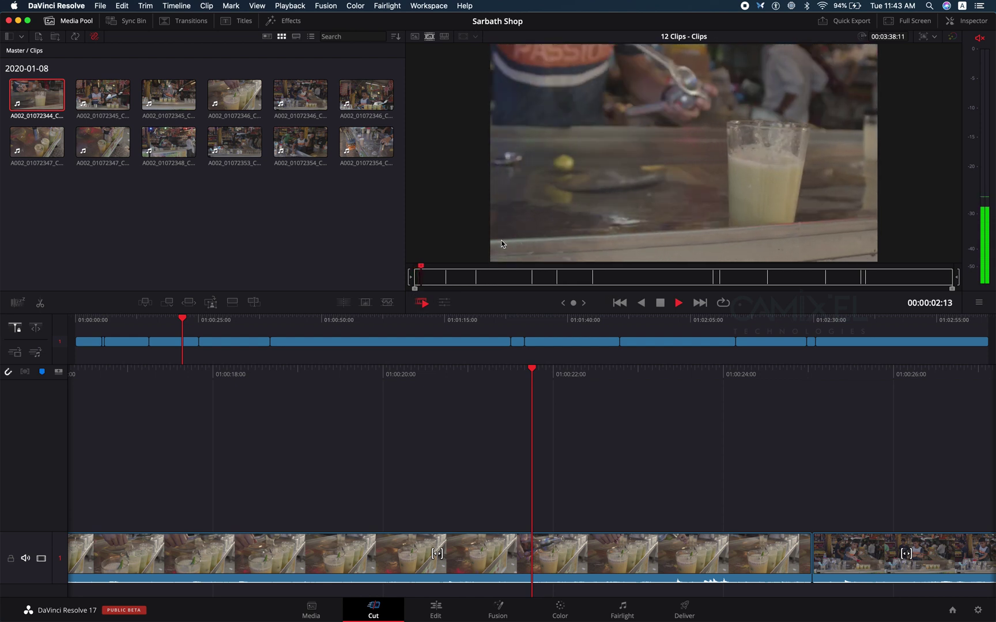